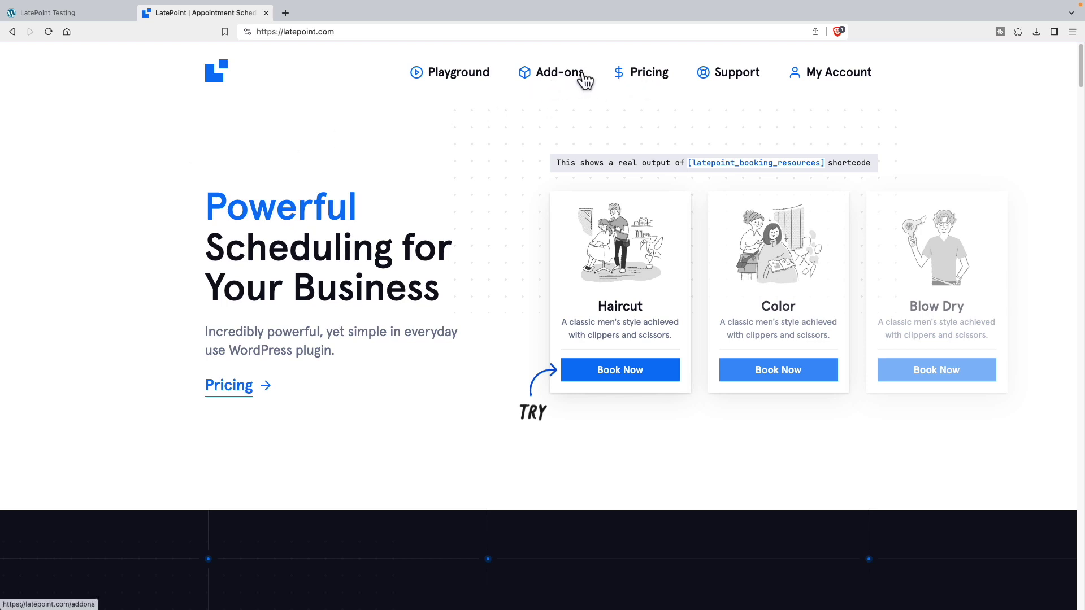
Open the LatePoint pricing page and compare licence prices for 5, 10 and 1 websites
left_click(643, 81)
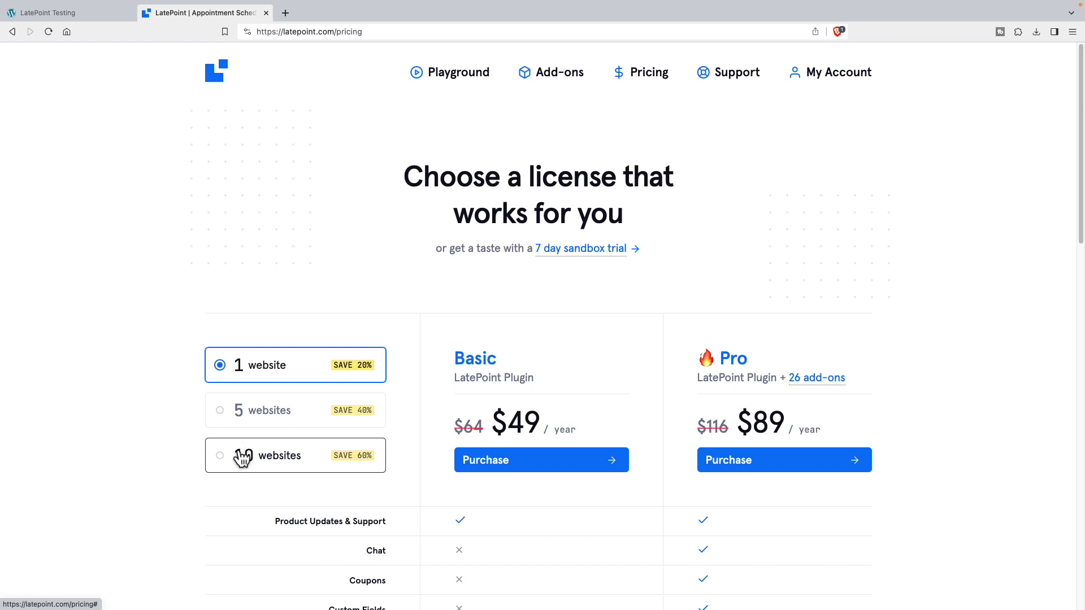
left_click(252, 416)
left_click(255, 449)
left_click(272, 368)
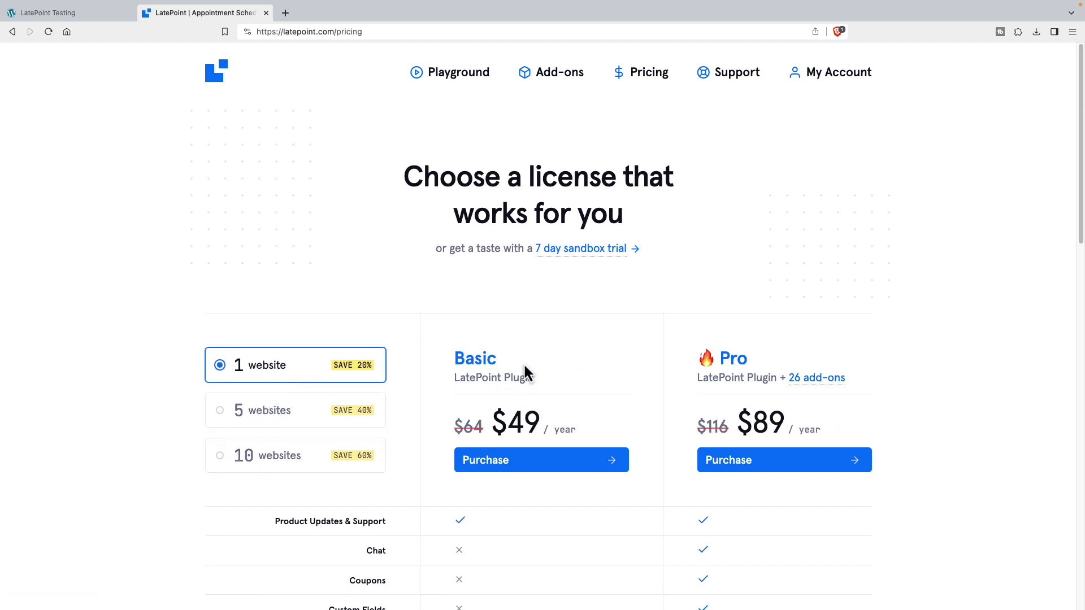
Scroll through the Basic vs Pro feature comparison table, then return to the top
scroll(528, 368, "down", 7)
scroll(528, 366, "down", 6)
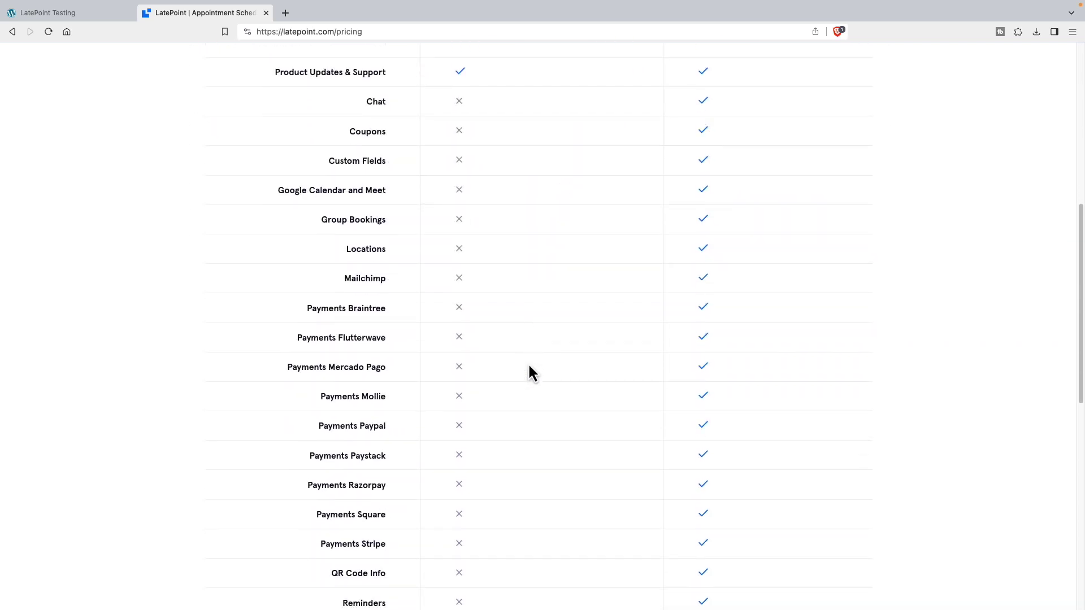
scroll(534, 374, "down", 2)
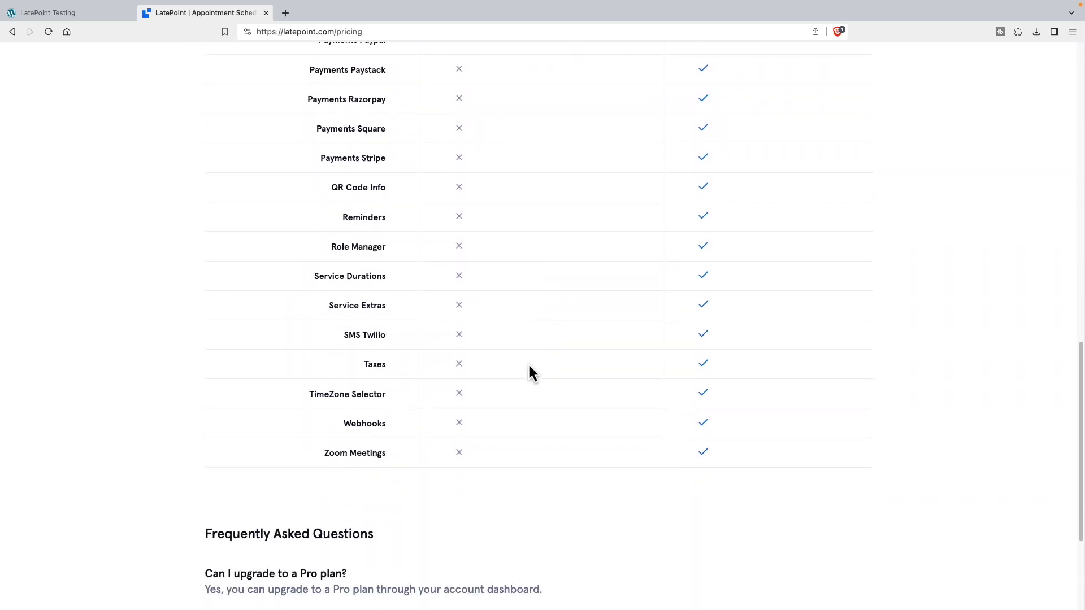
scroll(529, 367, "up", 10)
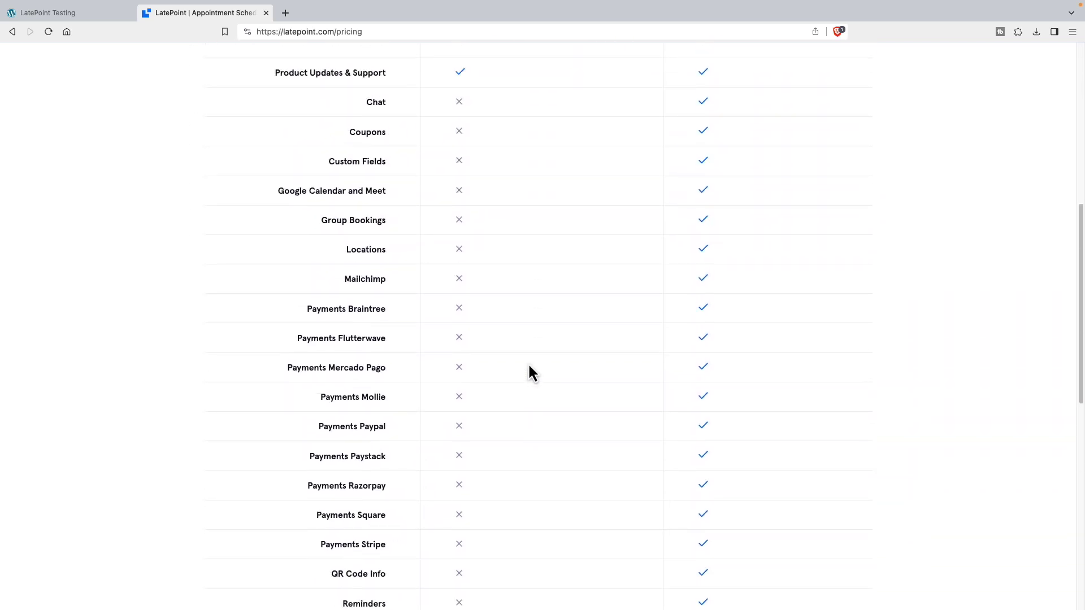
scroll(529, 366, "up", 2)
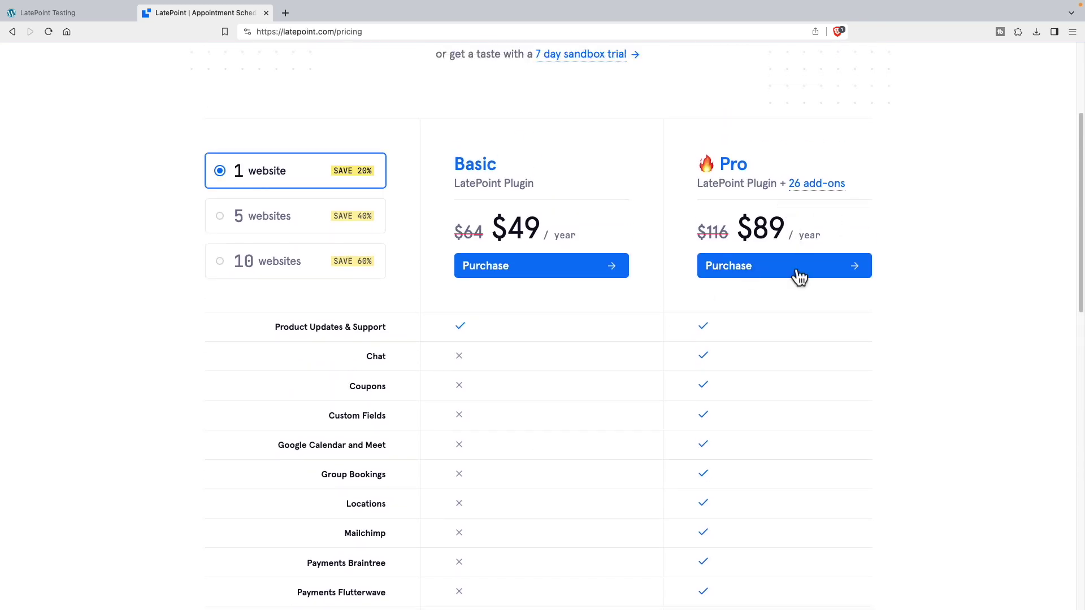
scroll(782, 360, "down", 8)
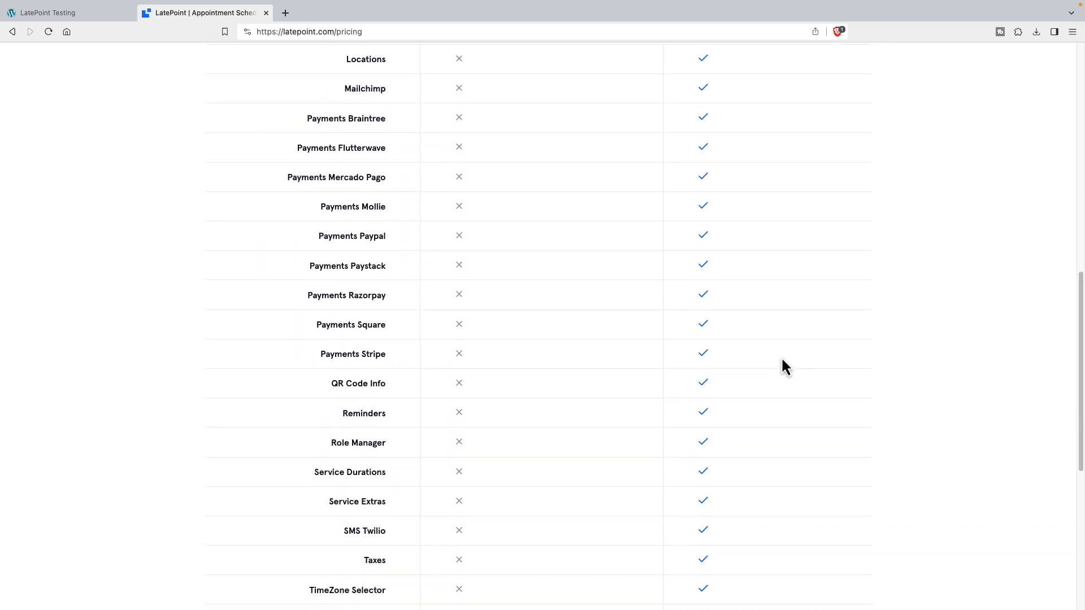
scroll(782, 361, "down", 2)
scroll(782, 362, "up", 10)
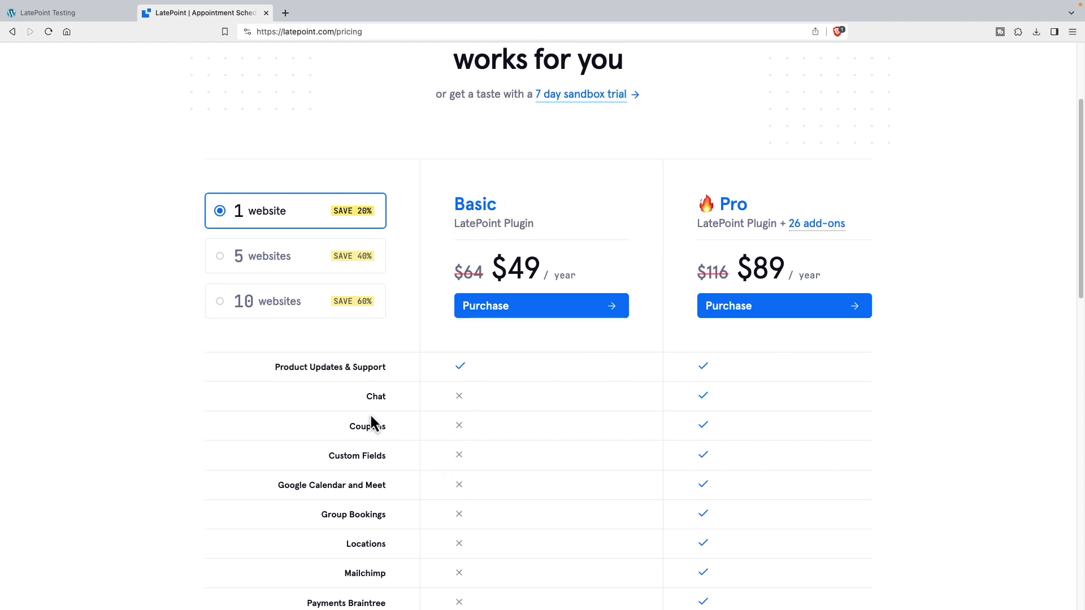
scroll(460, 342, "up", 1)
scroll(460, 342, "up", 3)
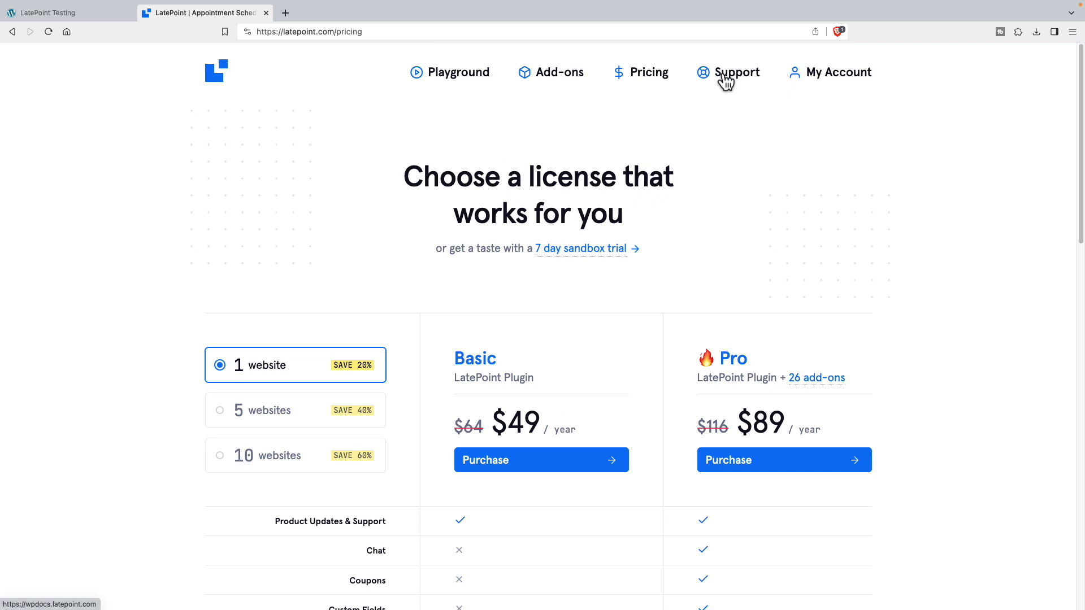
Open the LatePoint Support Portal and browse its Booking Process article category
left_click(726, 79)
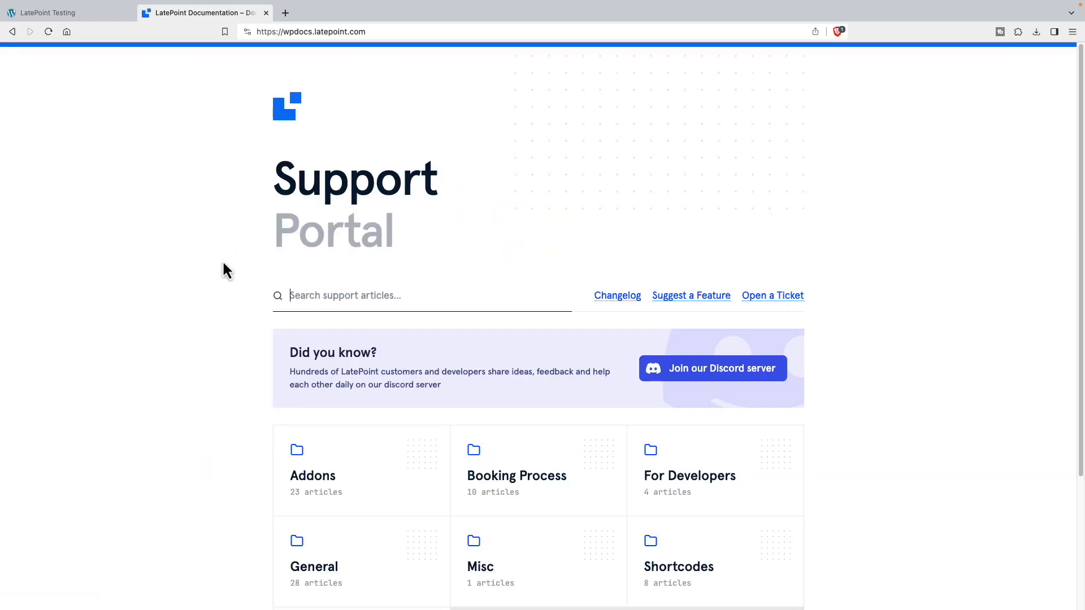
scroll(222, 260, "down", 5)
left_click(514, 322)
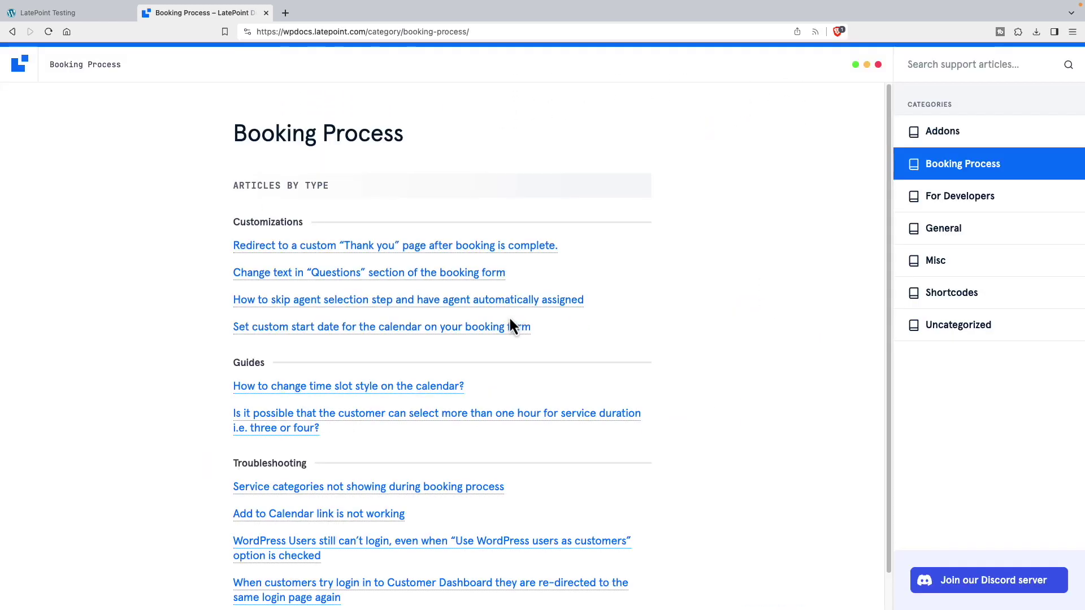
scroll(167, 238, "down", 1)
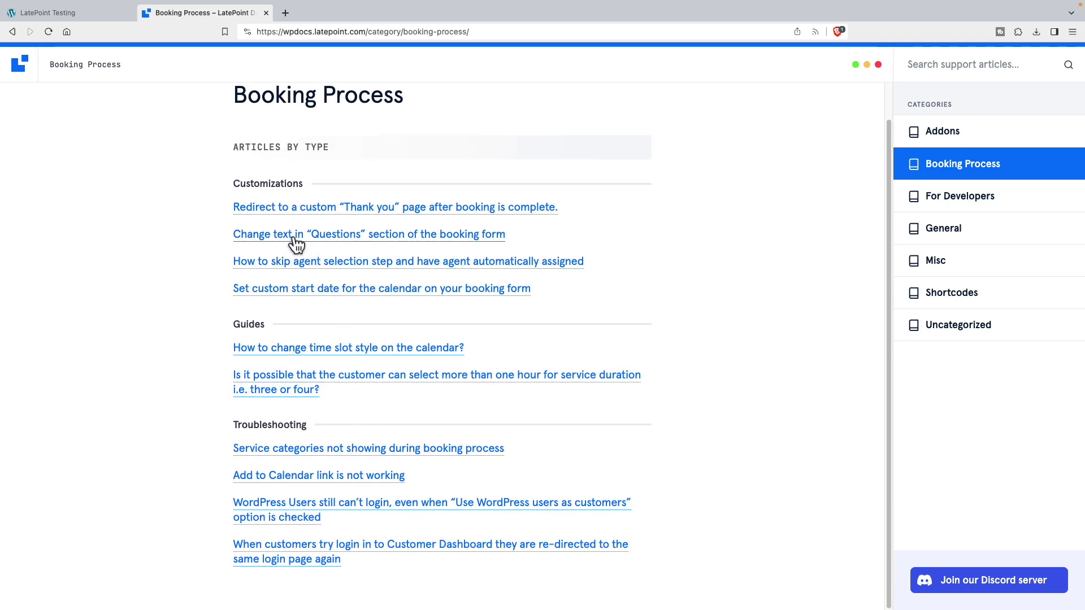
scroll(208, 257, "up", 1)
scroll(208, 262, "up", 1)
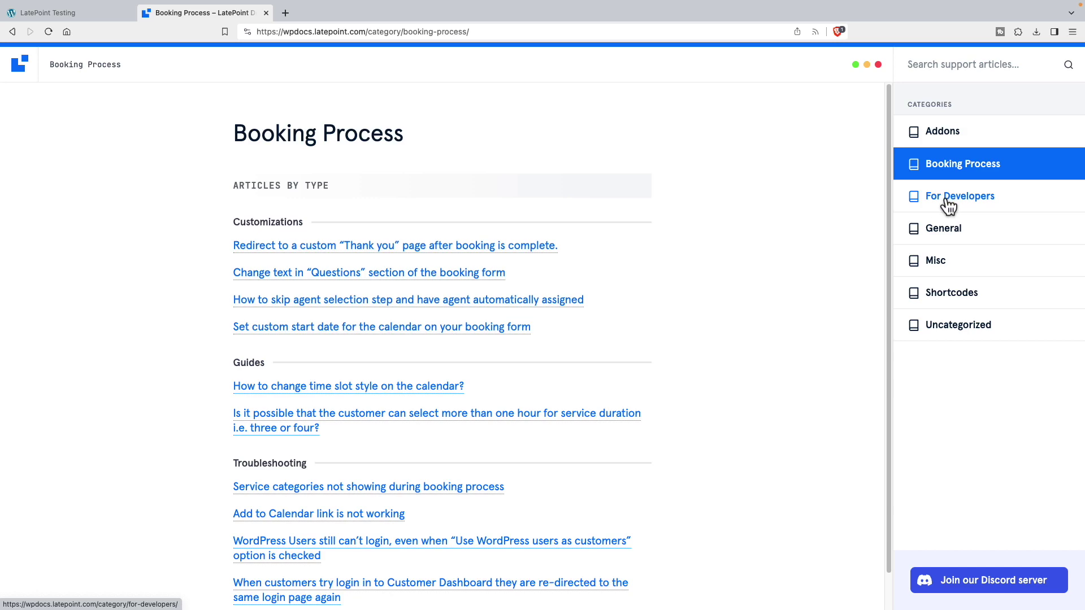
Switch to the LatePoint Testing site and open its installed Plugins list
left_click(48, 12)
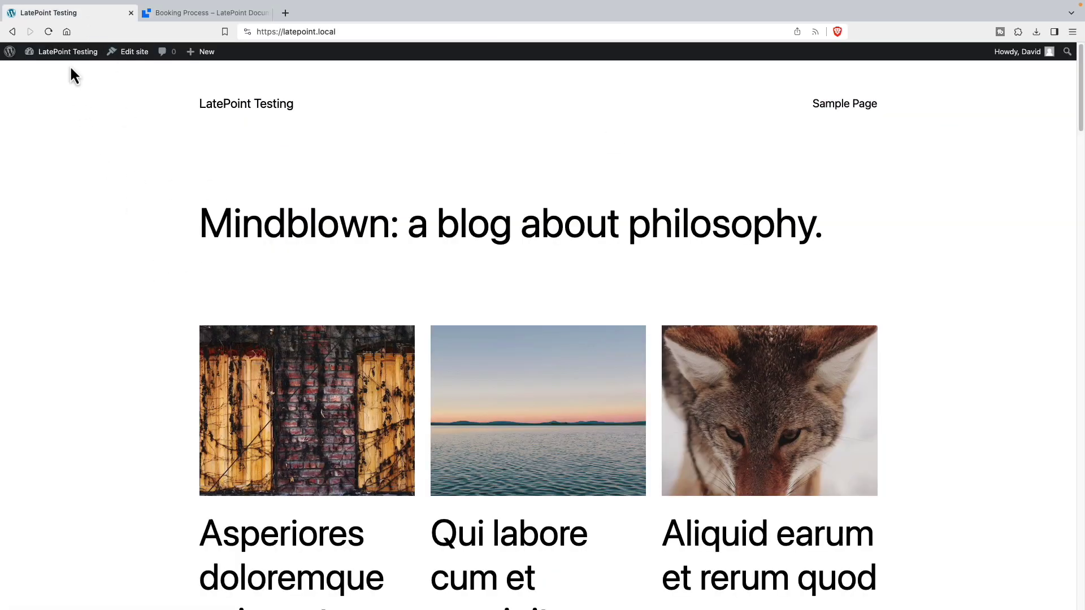
mouse_move(71, 57)
left_click(44, 72)
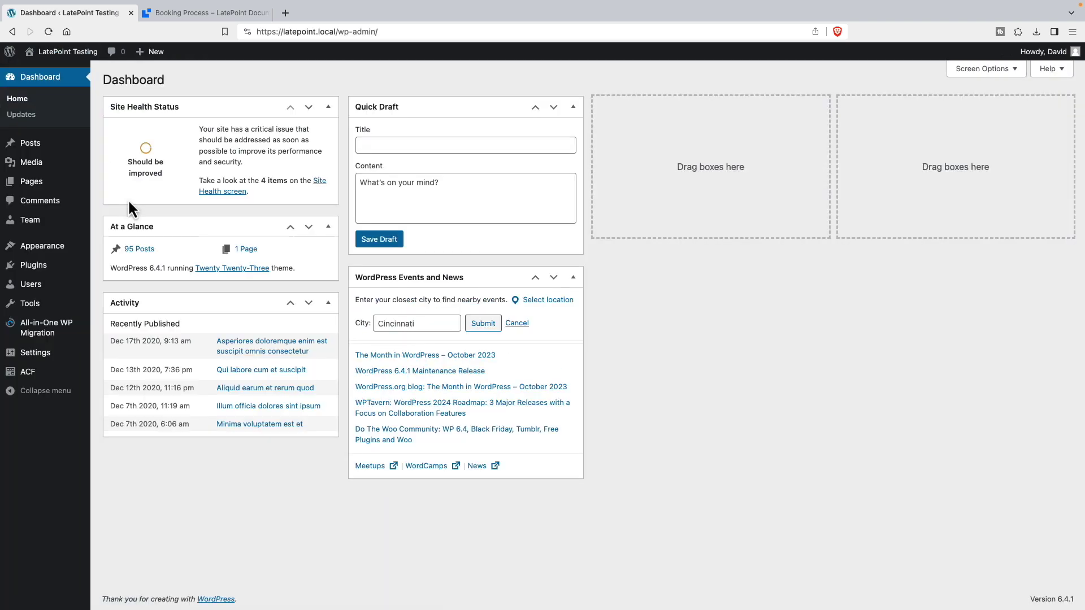
mouse_move(45, 224)
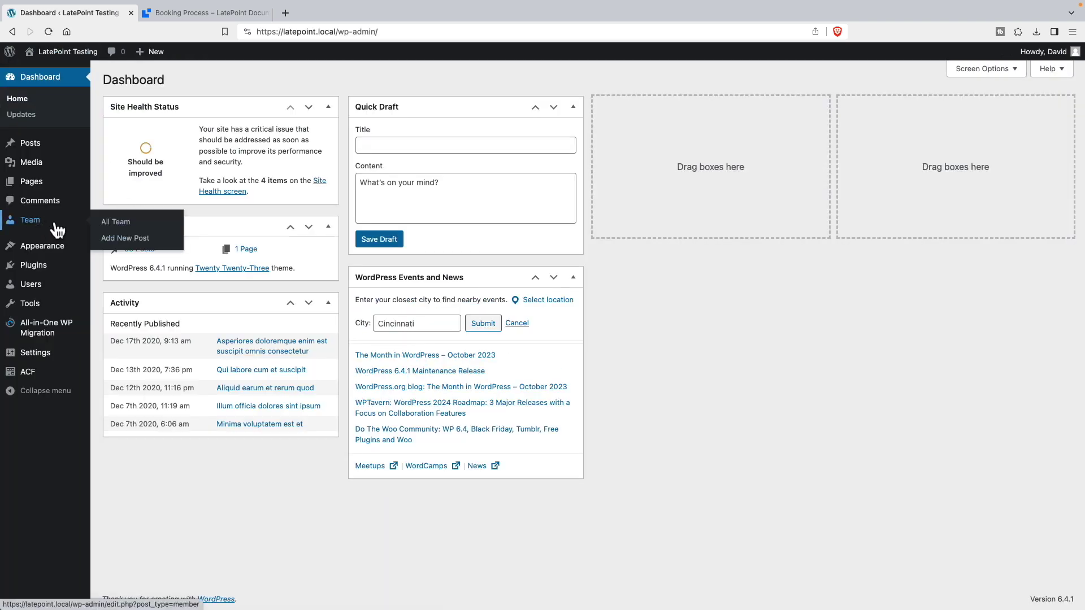
left_click(37, 269)
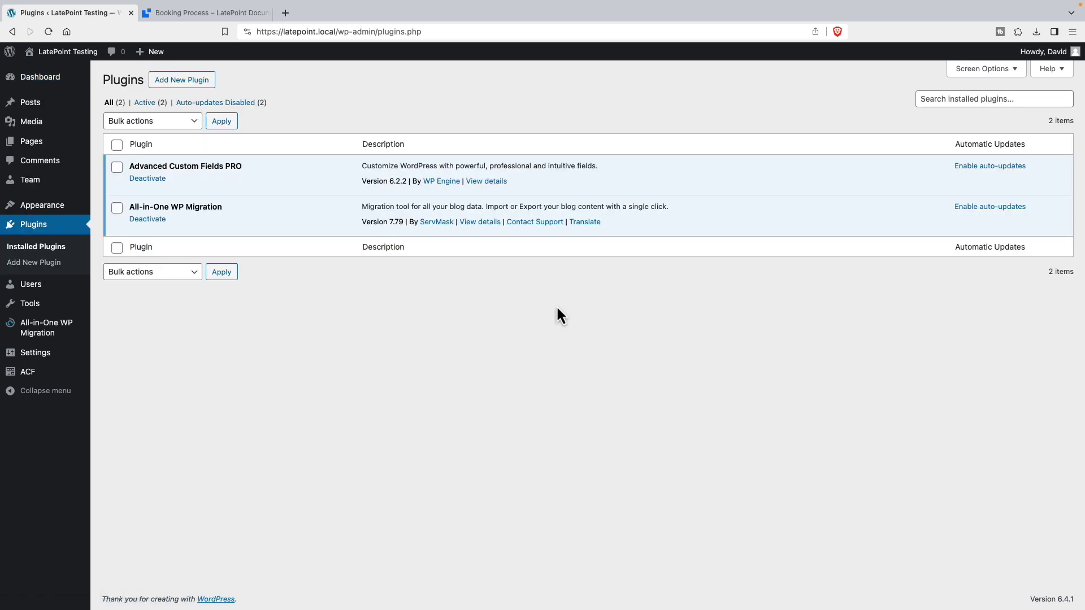
Upload latepoint.zip as a new plugin, install it, and activate it
left_click(181, 85)
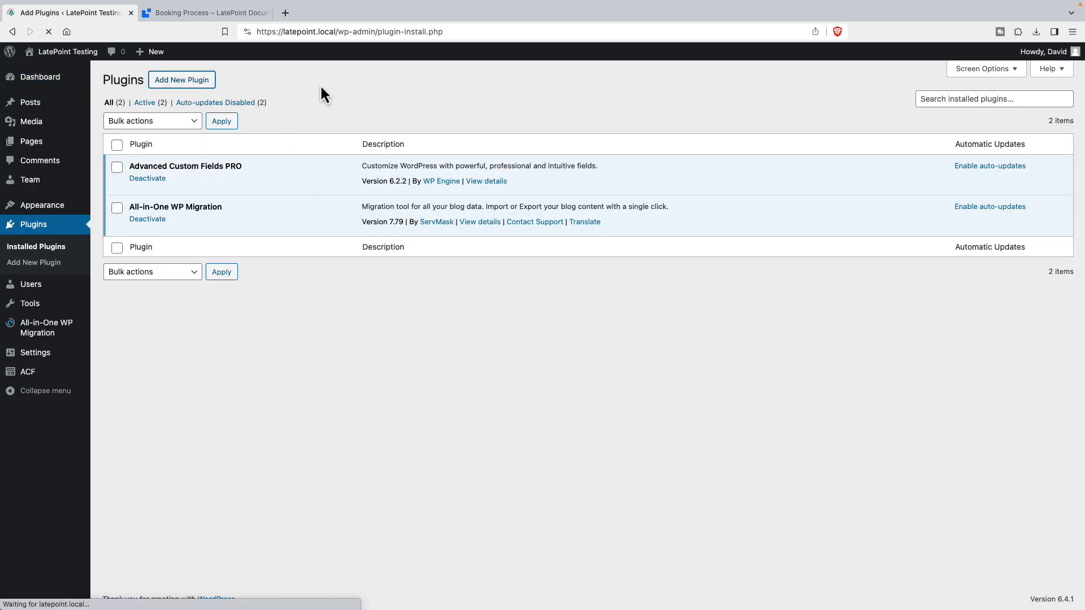
left_click(206, 82)
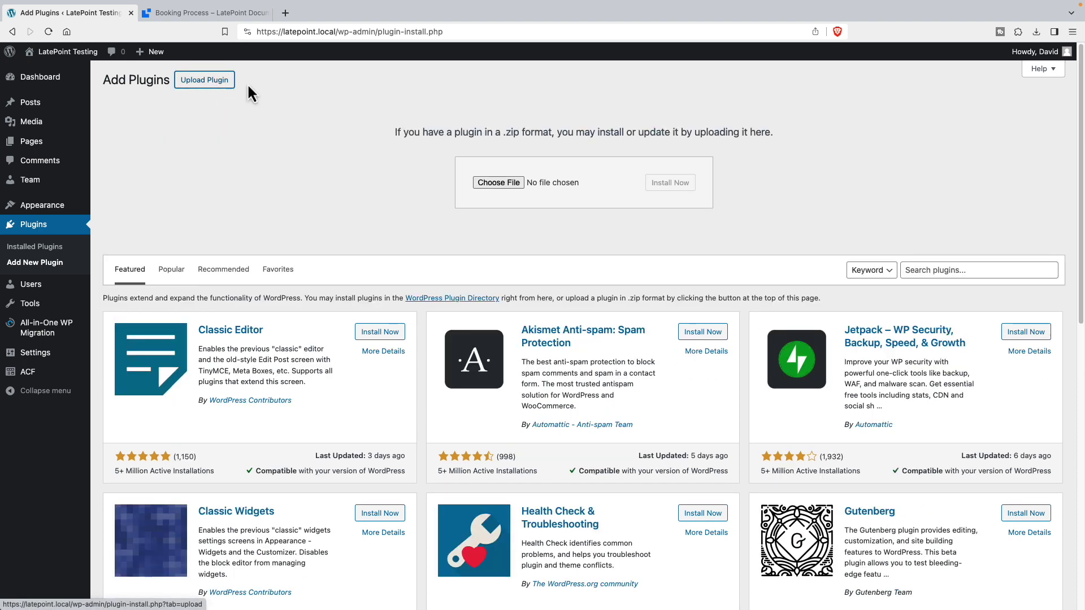
left_click(559, 184)
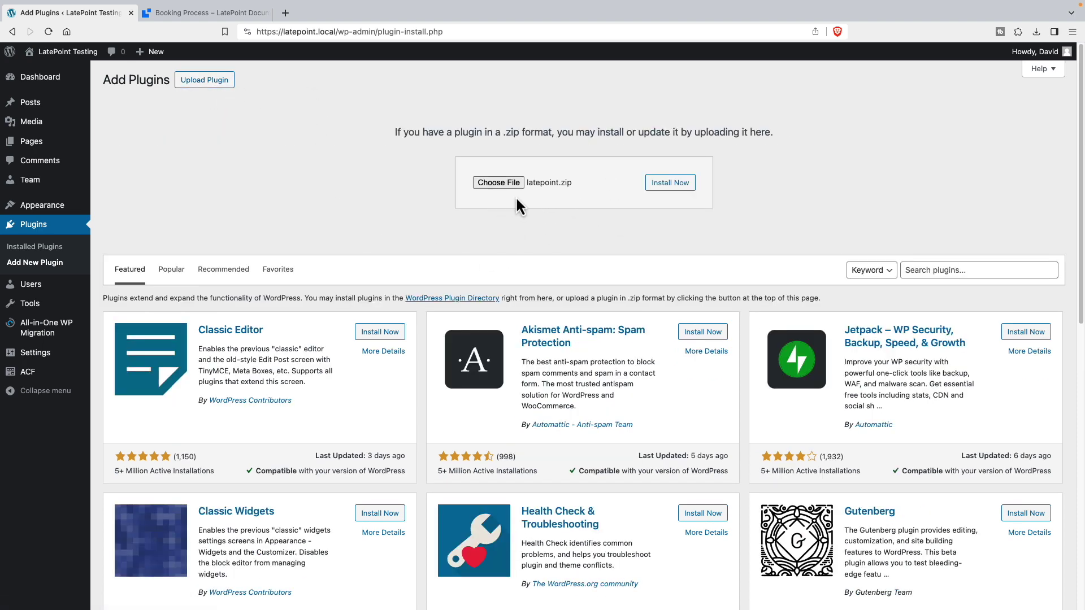
left_click(667, 185)
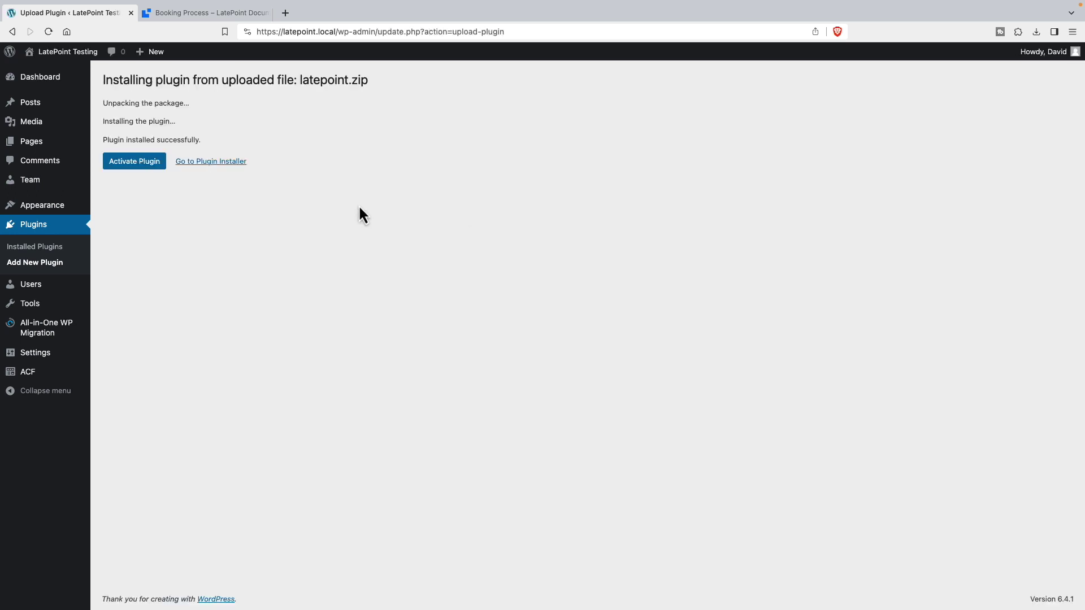
left_click(131, 164)
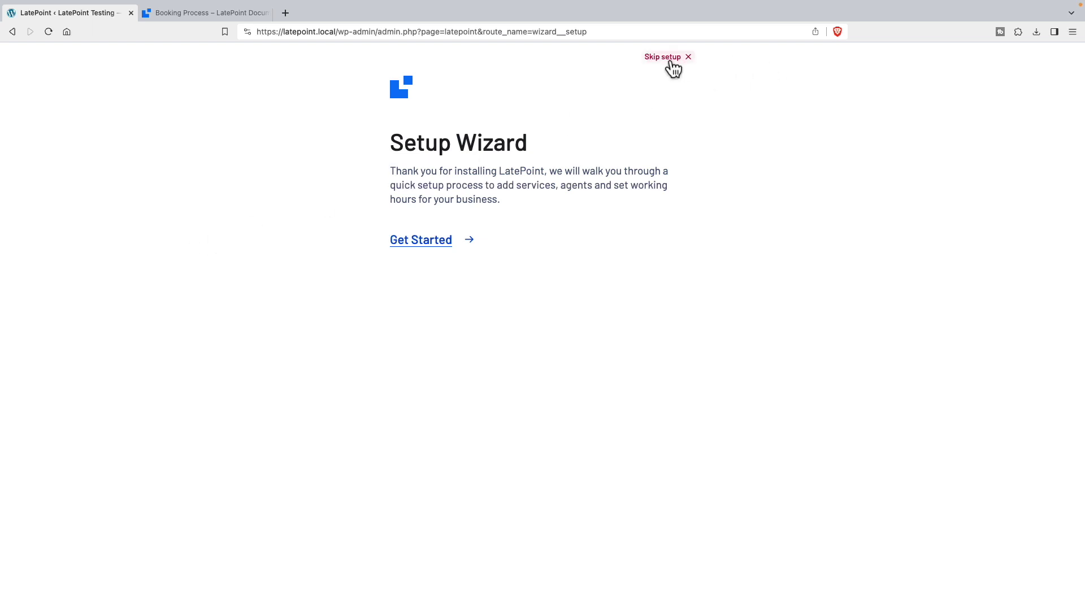
Start the setup wizard and enter the first agent's first name, last name, e-mail and phone number
left_click(428, 242)
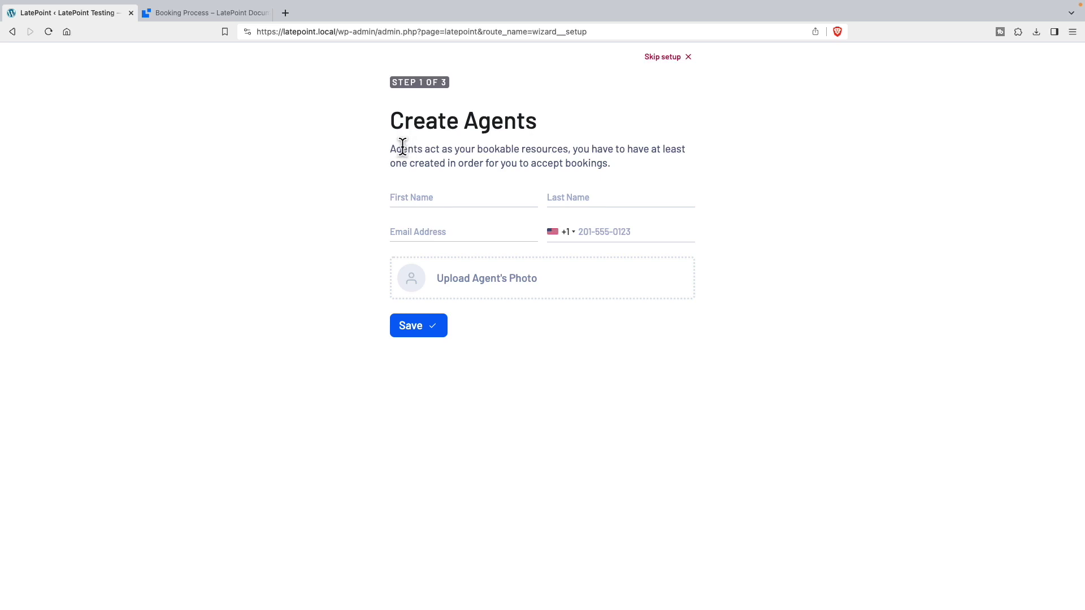
left_click(407, 195)
left_click(463, 224)
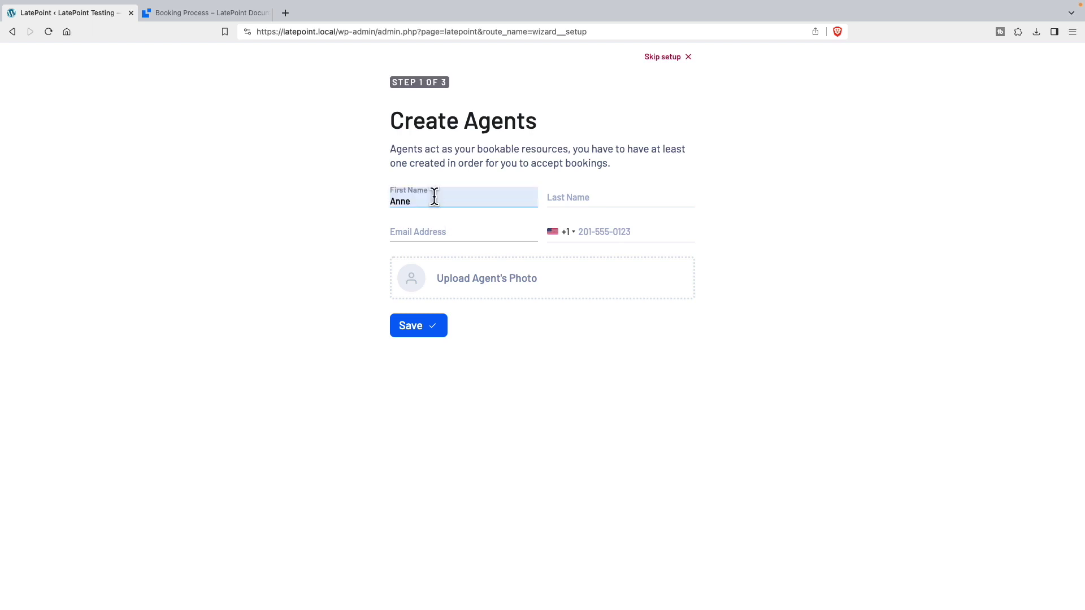
left_click(572, 196)
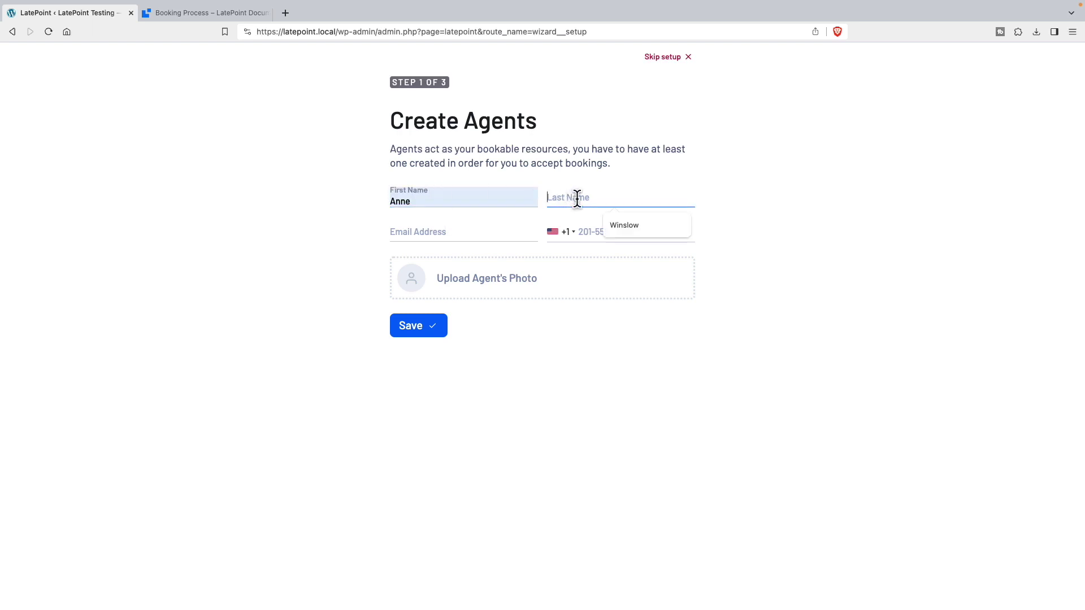
left_click(629, 225)
left_click(452, 232)
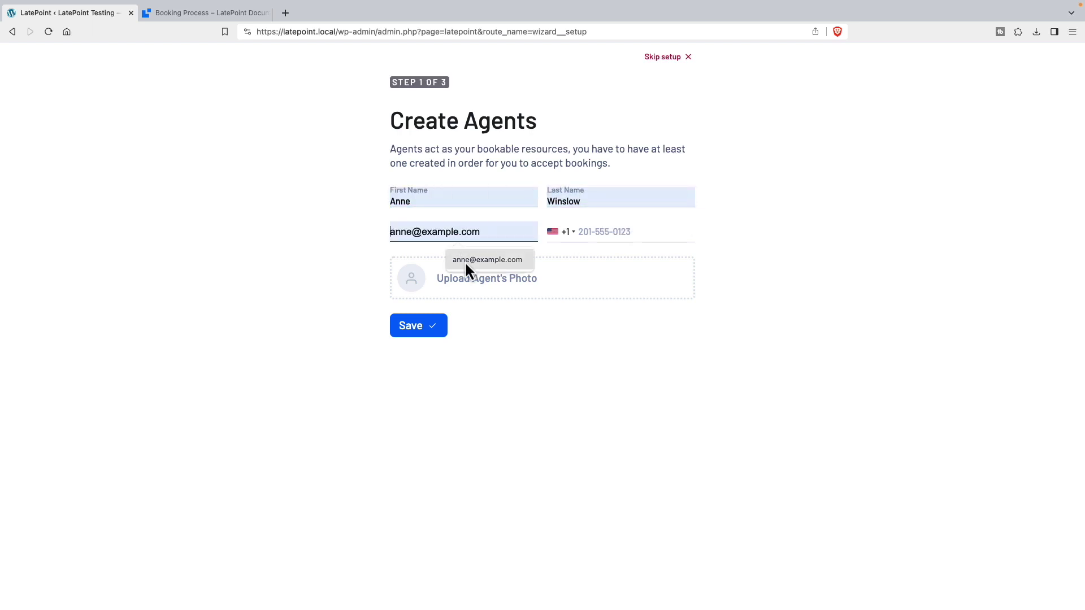
left_click(464, 261)
left_click(592, 238)
type("111-")
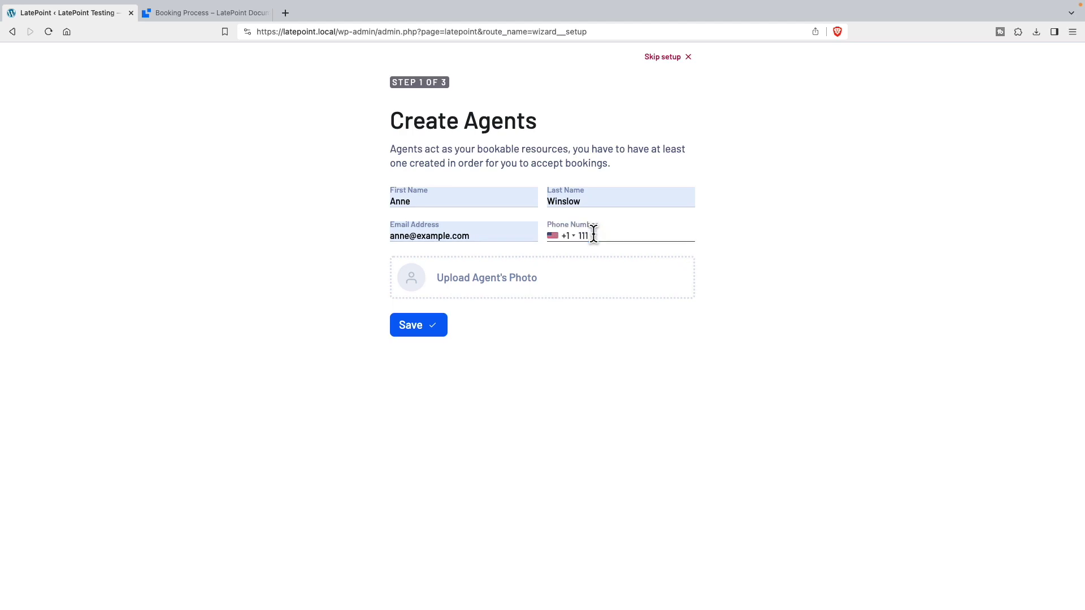
type("222-3434")
Set the woman's portrait from the media library as the agent photo and save the agent
left_click(411, 290)
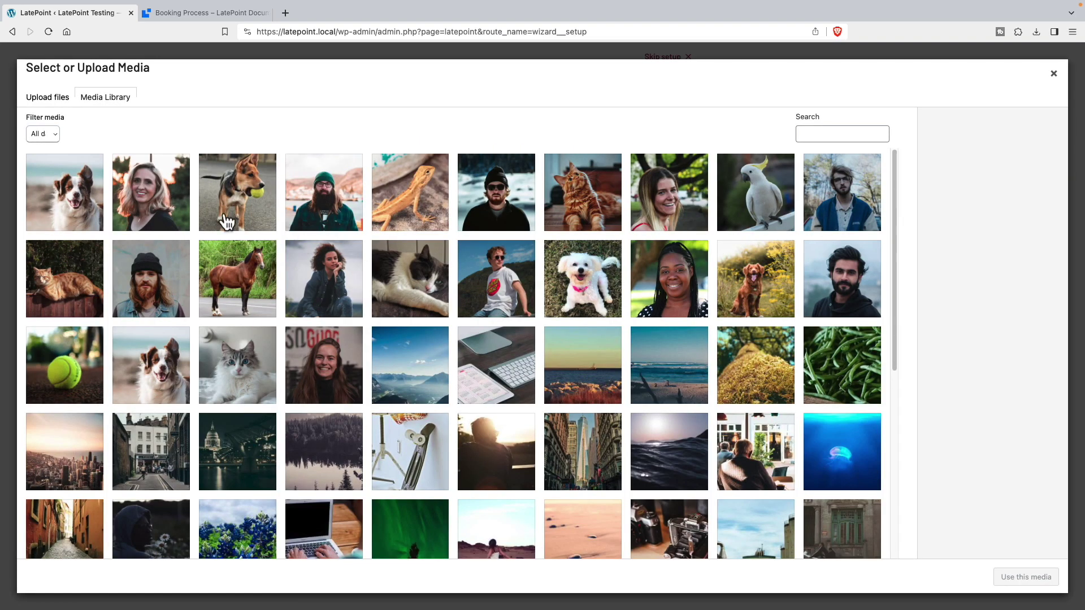
left_click(151, 210)
left_click(998, 576)
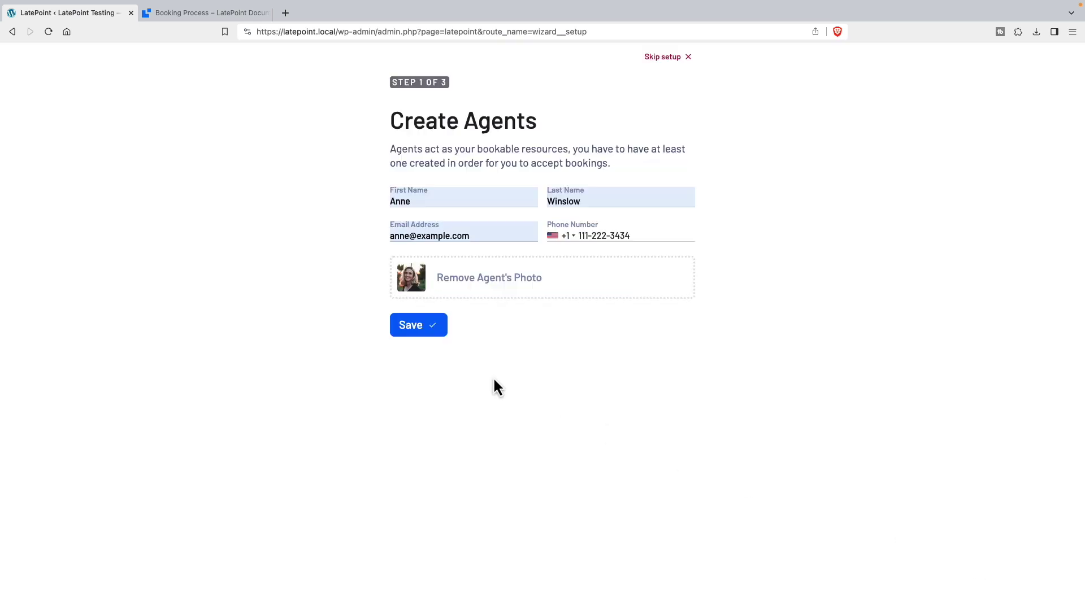
left_click(418, 326)
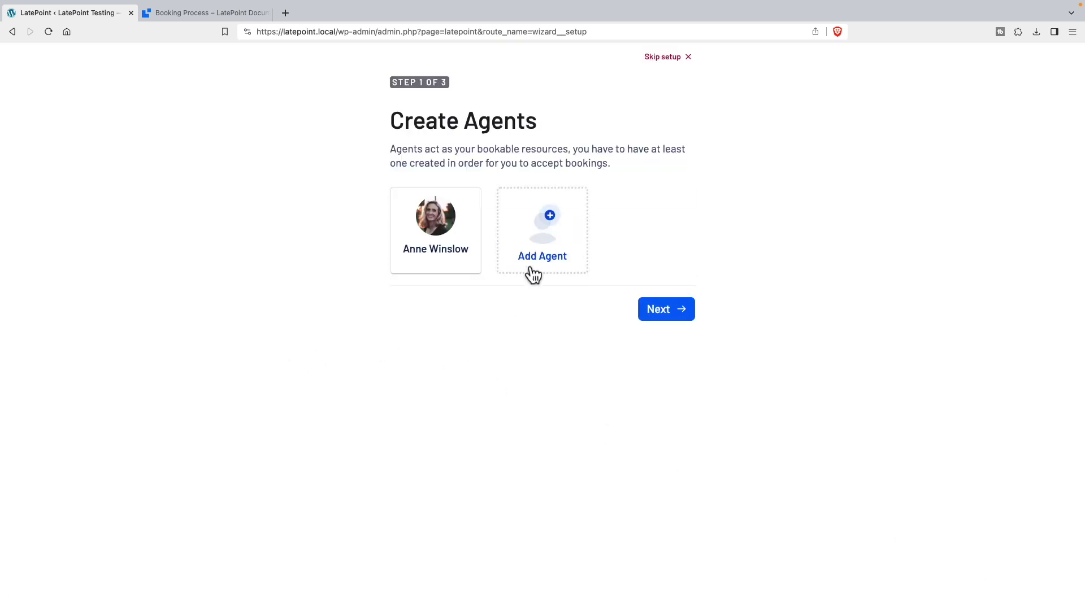
Add a 'Pre-sales call' service with 60-minute duration, assigned to the agent
left_click(671, 314)
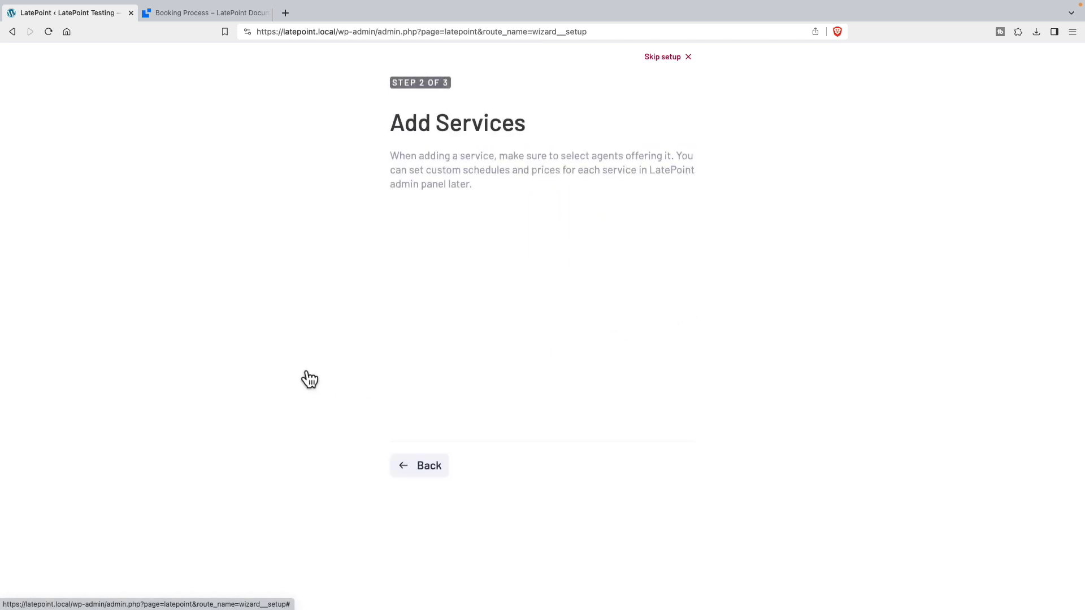
left_click(460, 211)
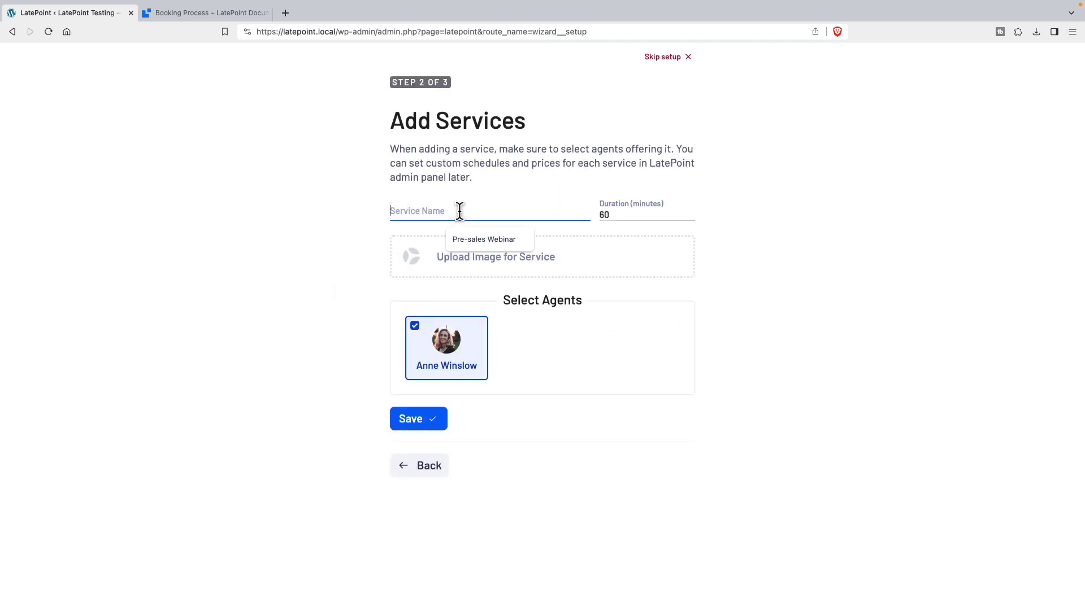
type("Pre-sales call")
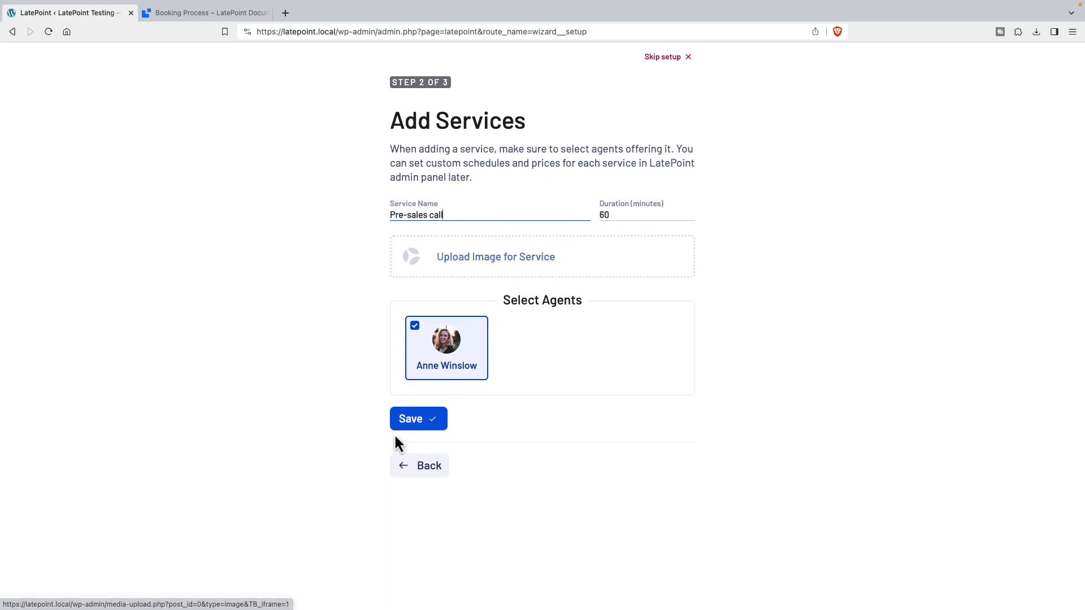
left_click(414, 426)
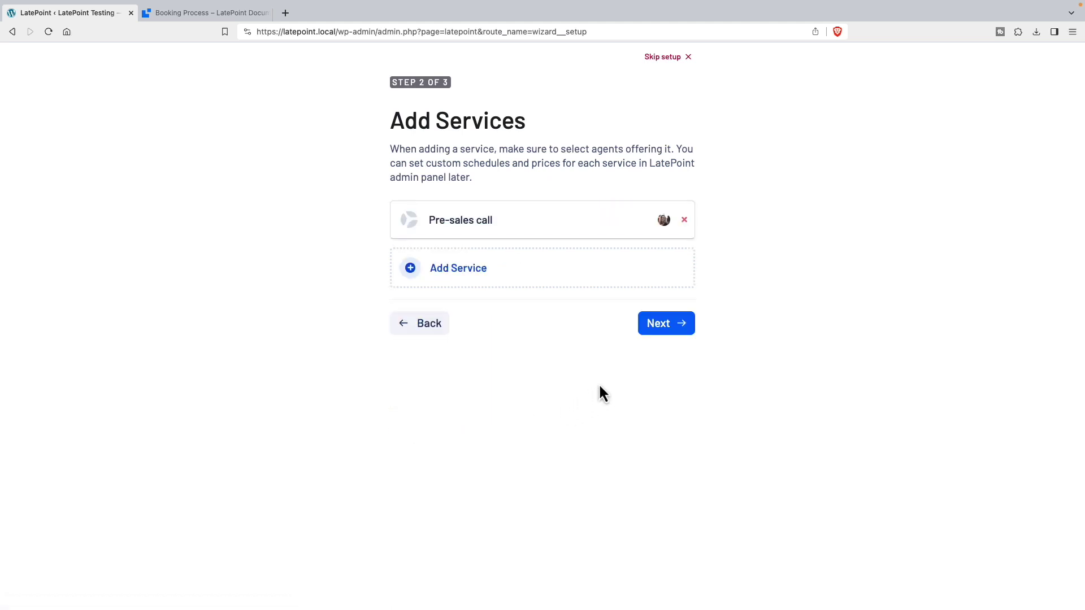
Close Saturday and Sunday, keeping Monday–Friday 08:00am–05:00pm, and complete the setup
left_click(667, 331)
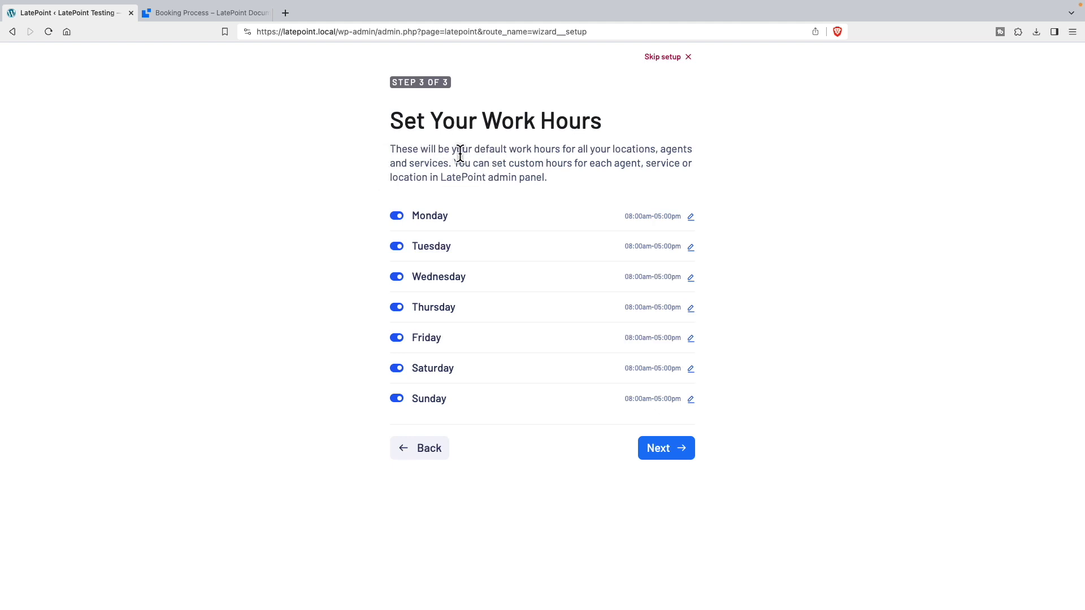
left_click(395, 369)
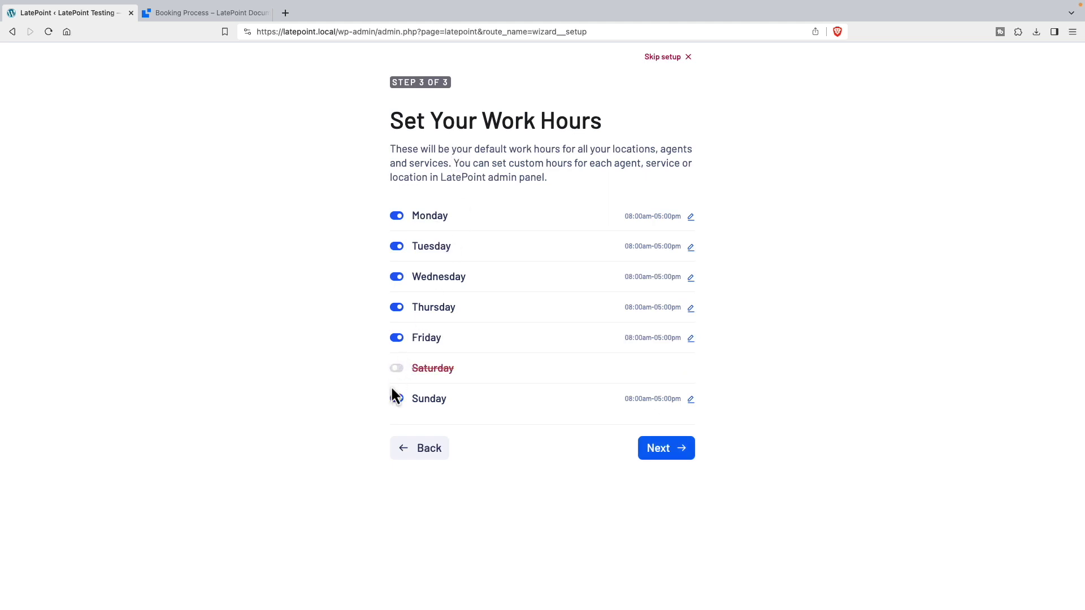
left_click(396, 399)
left_click(660, 450)
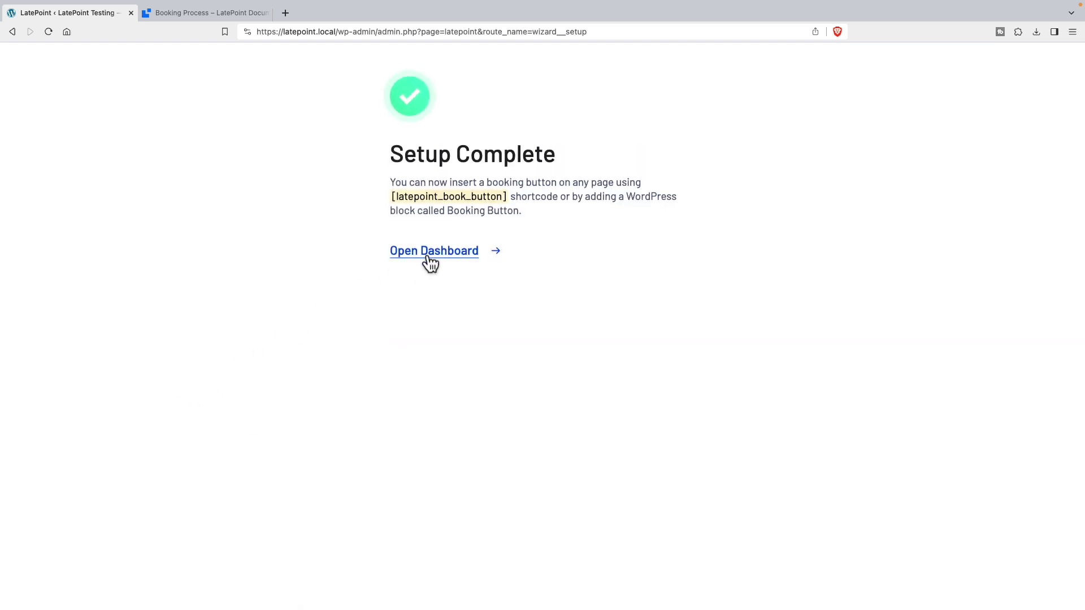
Go to the LatePoint dashboard showing zero appointments and focus its search bar
left_click(429, 255)
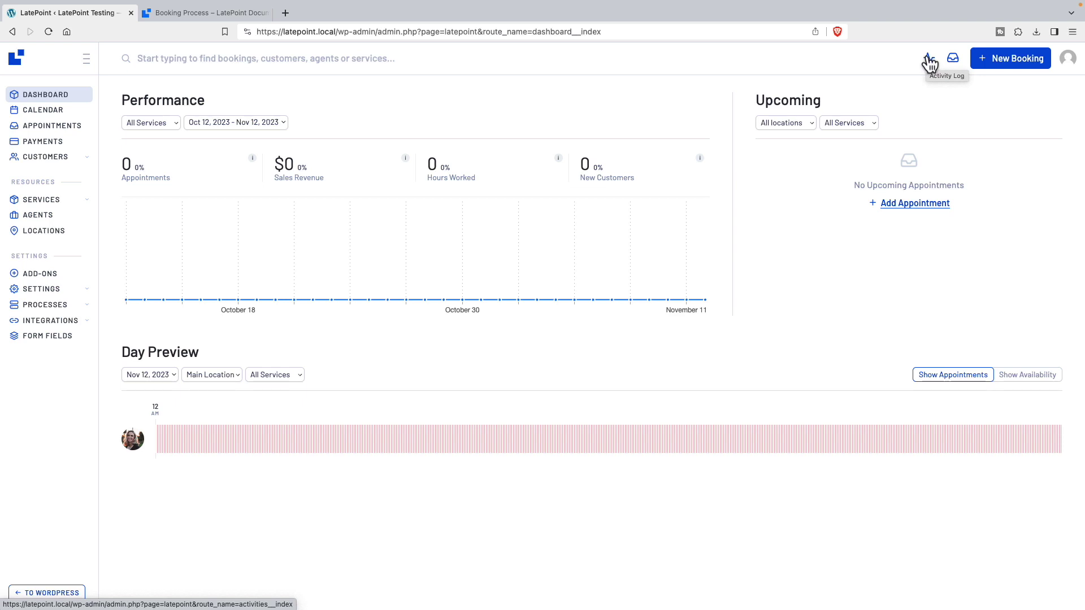
left_click(182, 59)
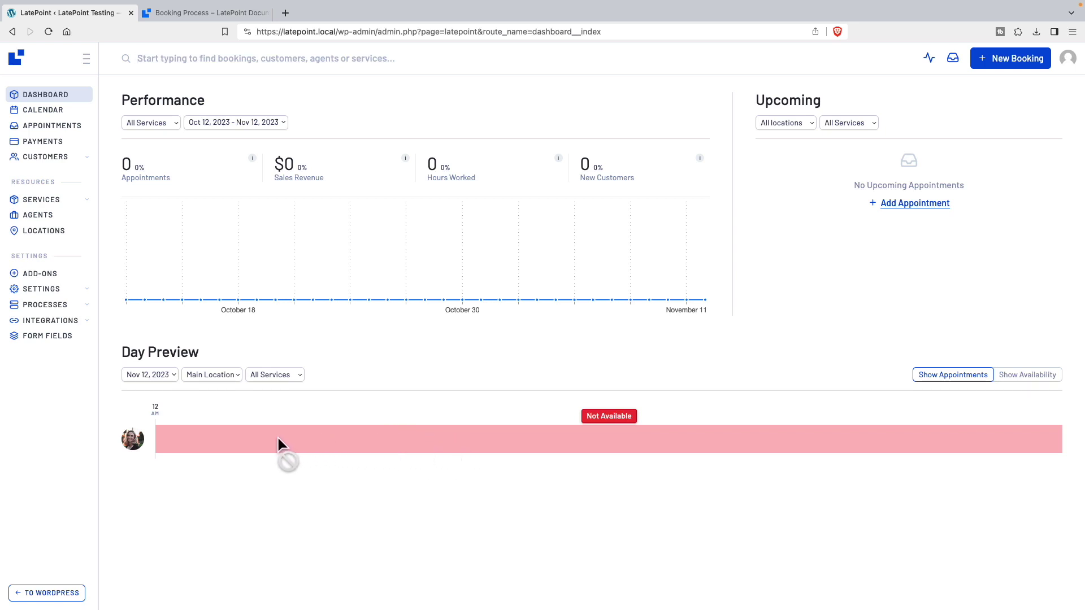
Visit LatePoint's Calendar, Appointments, Payments, Services, Agents and Locations pages in turn
left_click(42, 113)
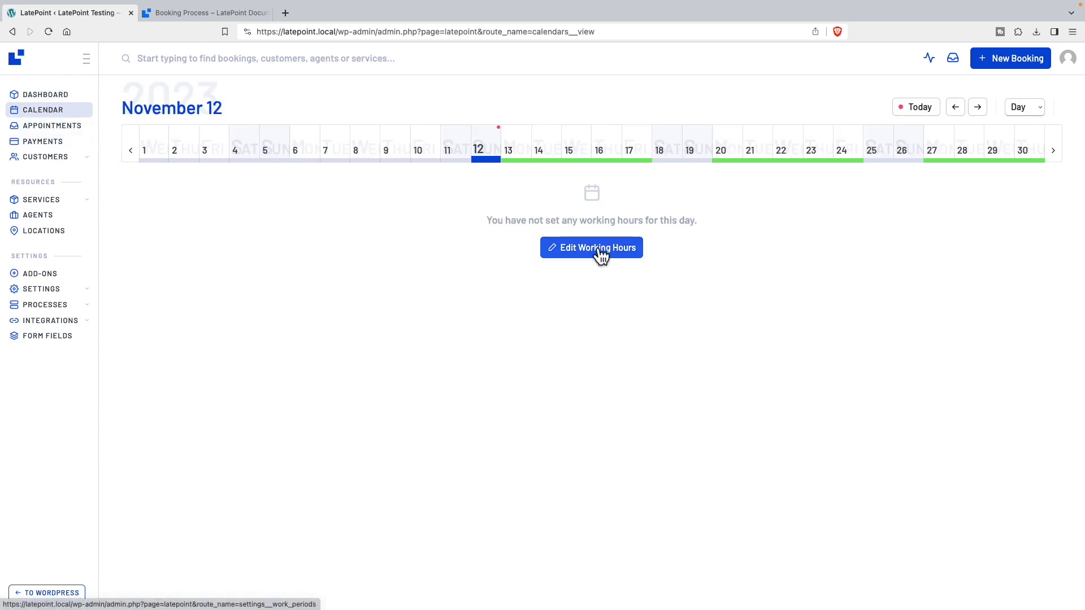
left_click(46, 124)
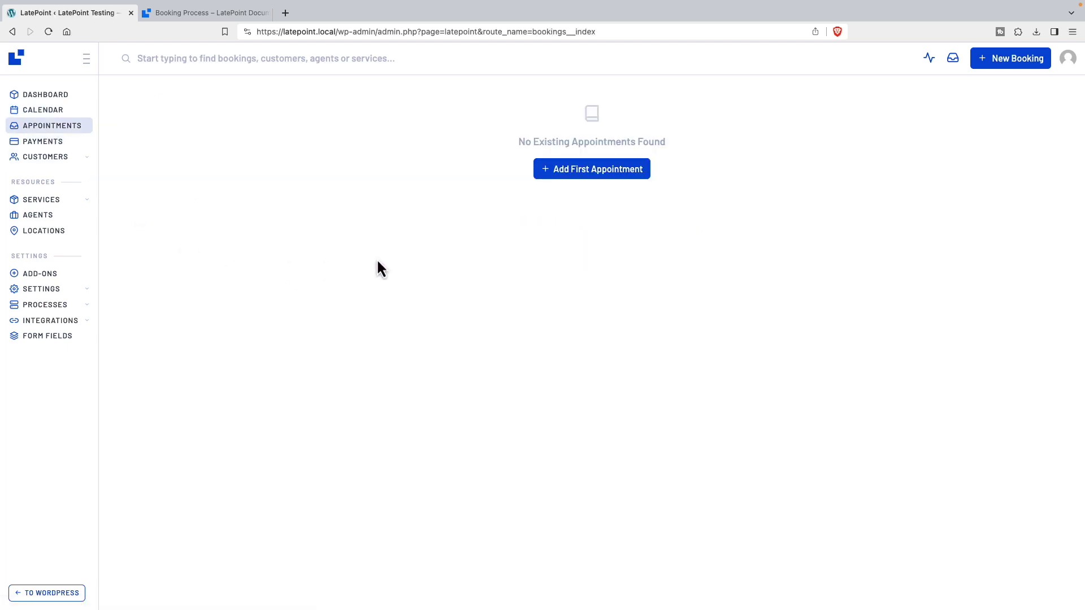
left_click(48, 144)
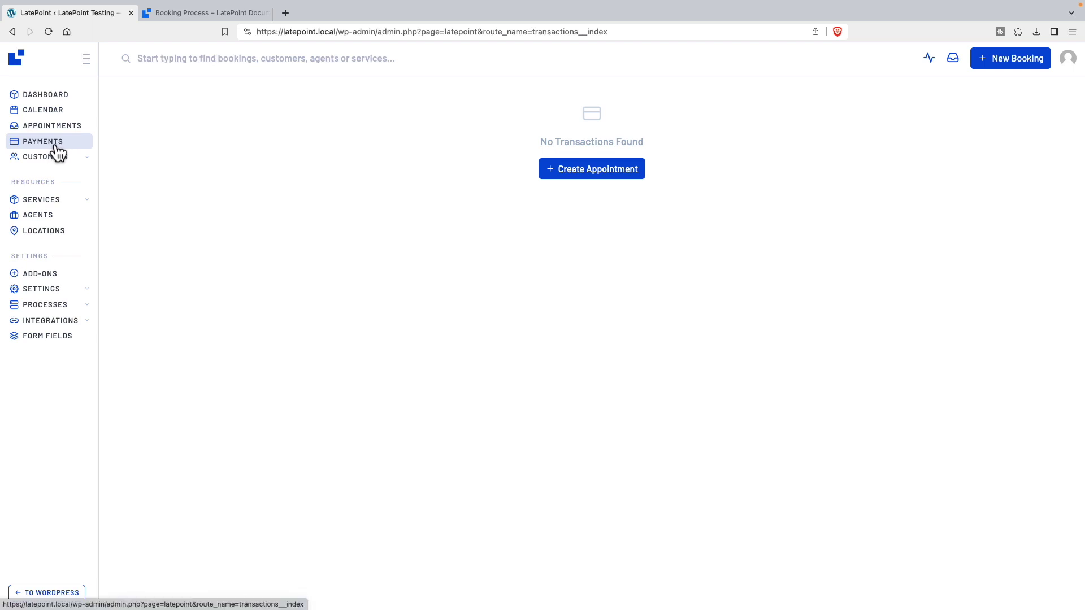
mouse_move(49, 160)
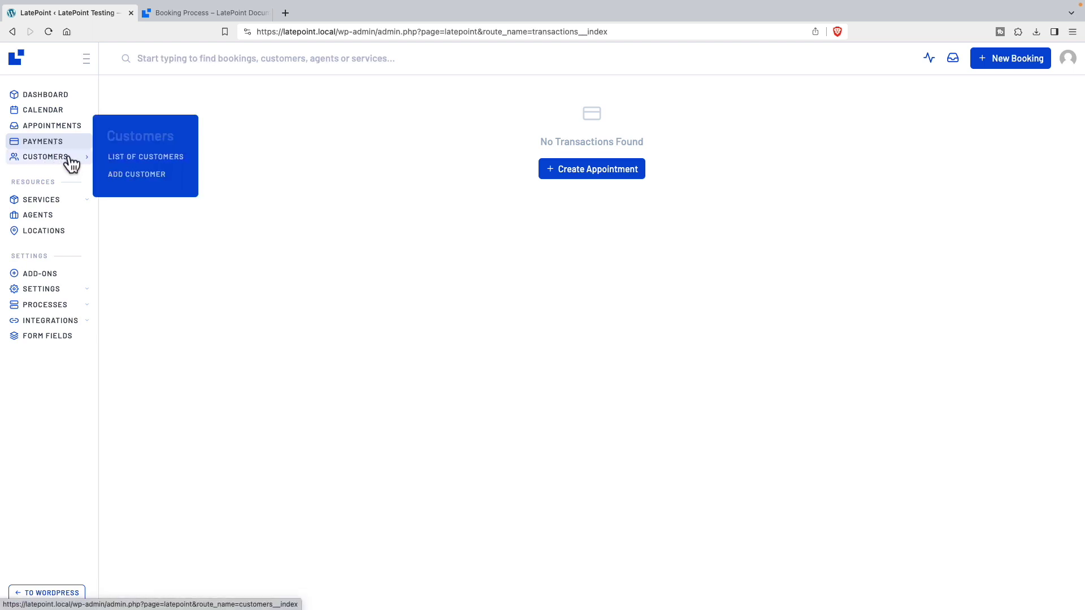
left_click(46, 201)
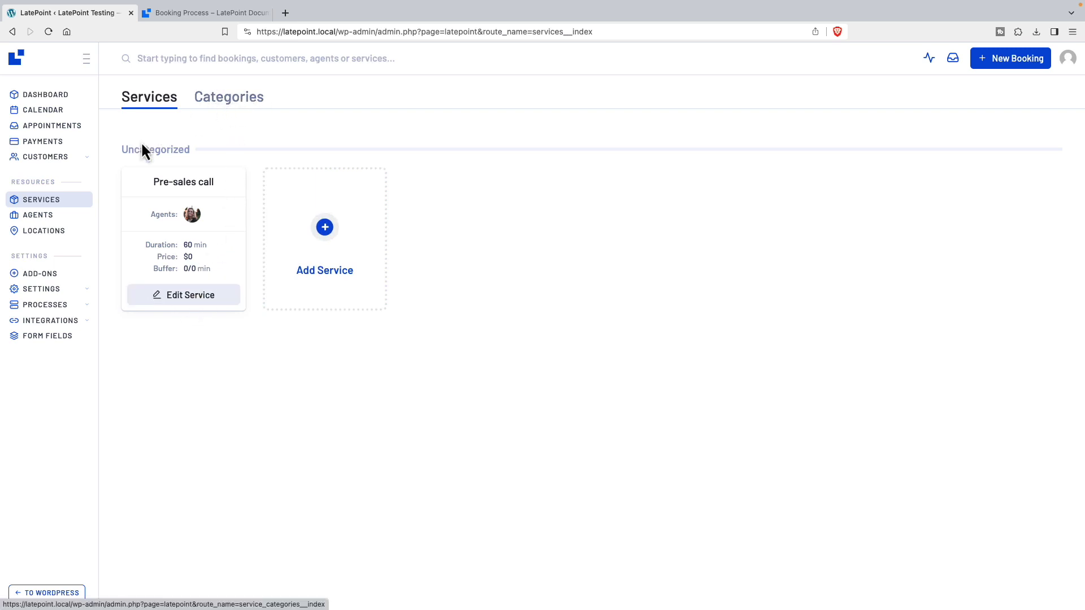
left_click(38, 217)
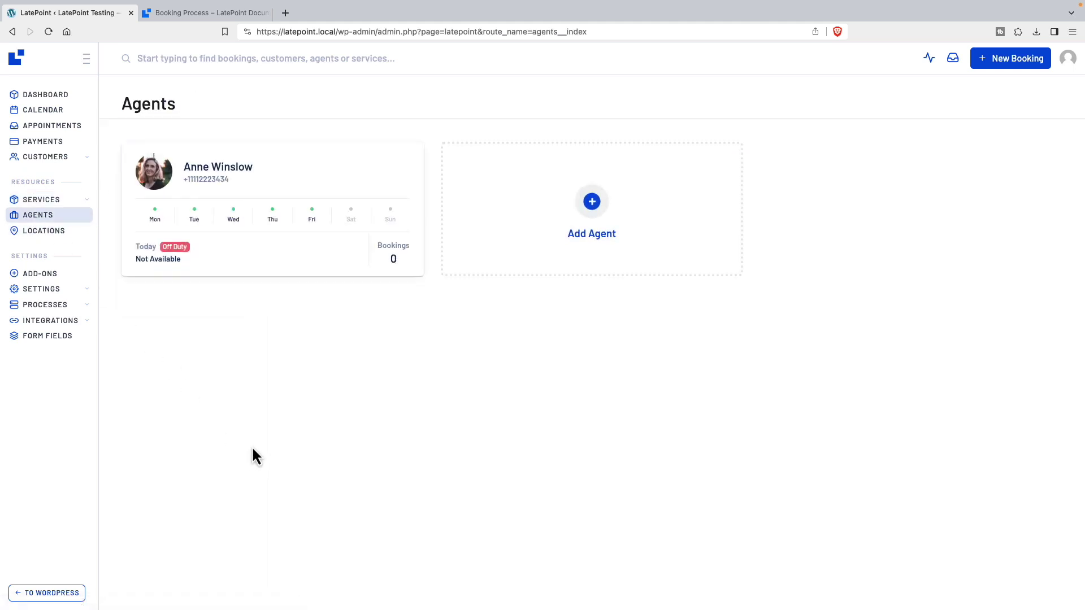
left_click(57, 234)
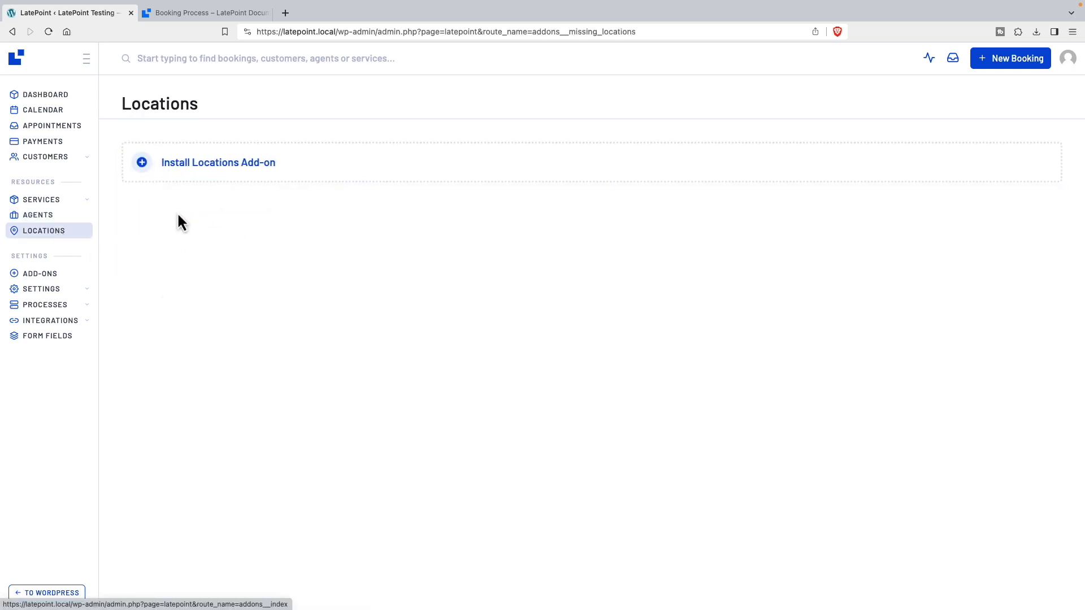
Browse the full list of LatePoint add-on cards on the Add-ons page
left_click(40, 274)
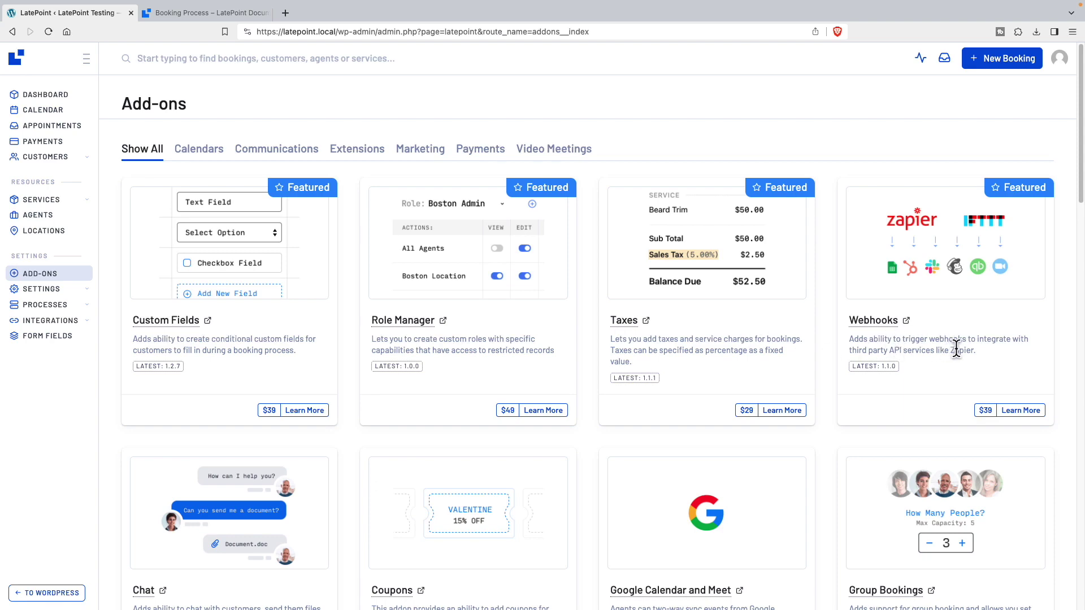
scroll(906, 364, "down", 5)
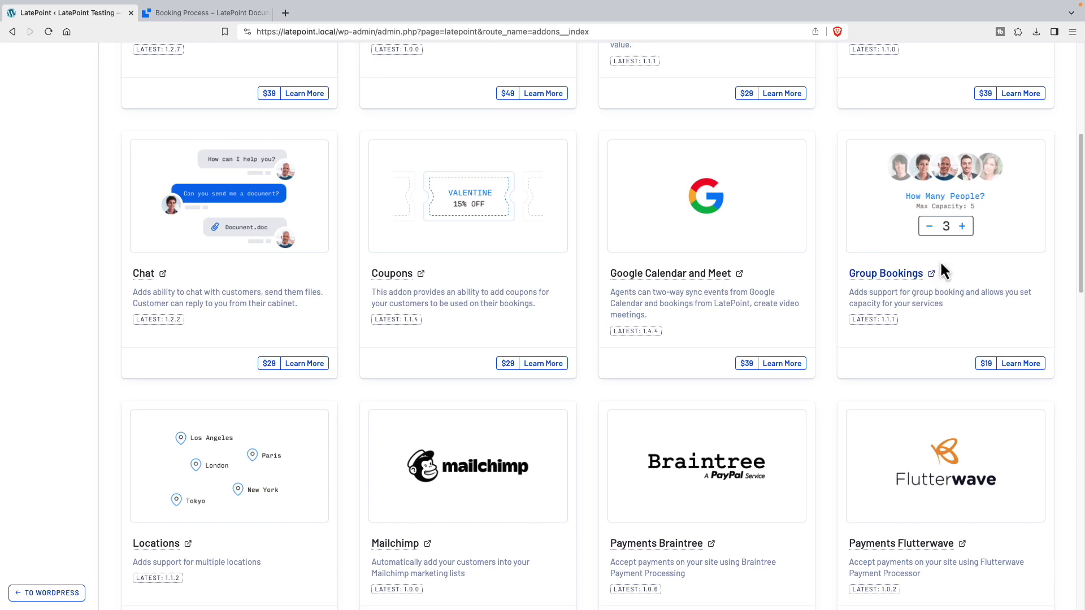
scroll(703, 326, "down", 5)
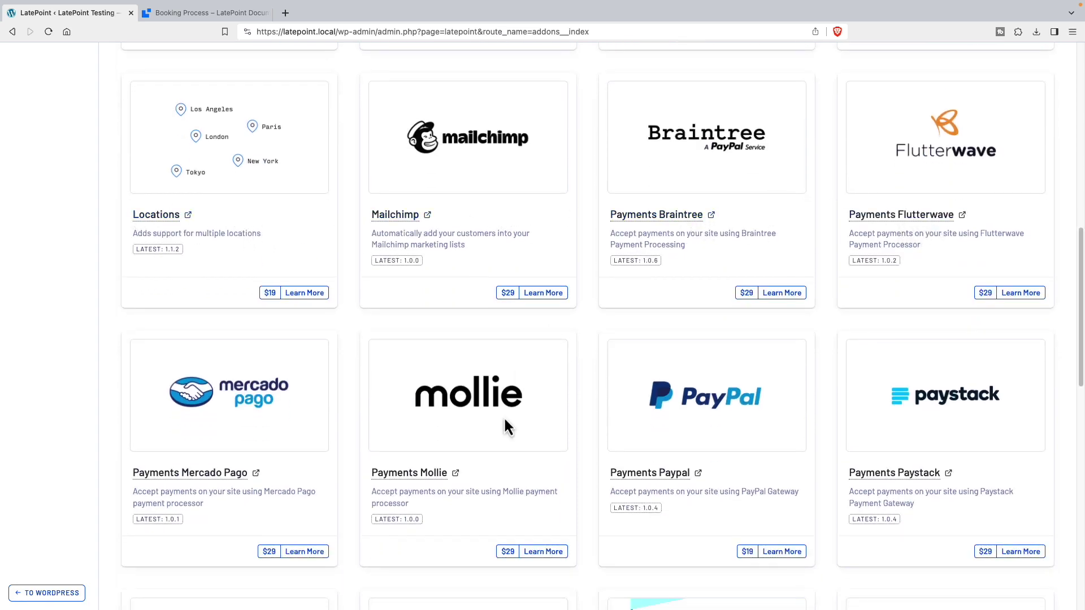
scroll(829, 446, "down", 5)
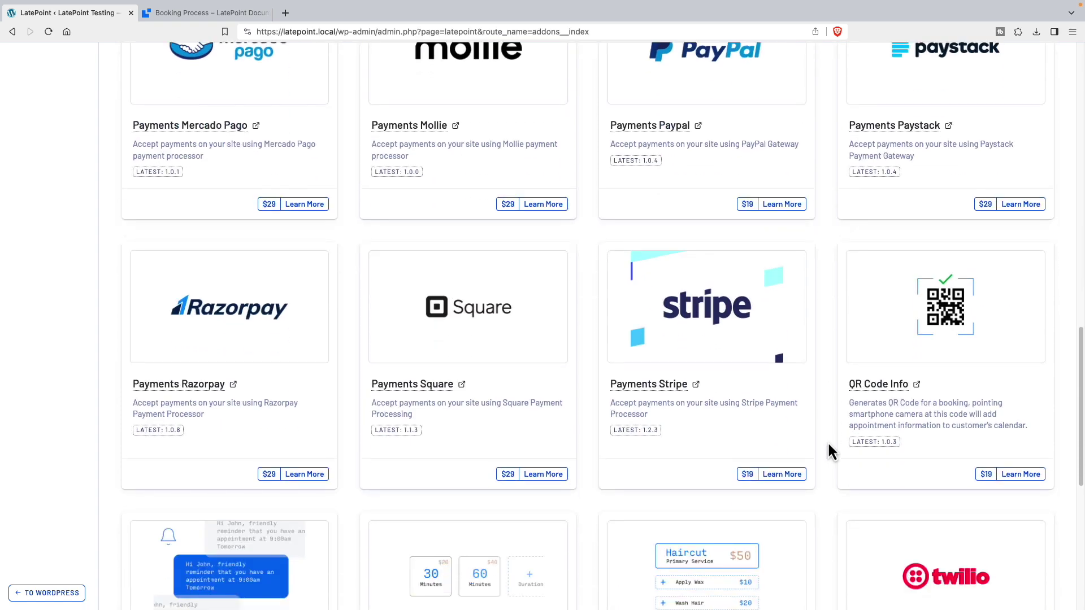
scroll(827, 442, "down", 4)
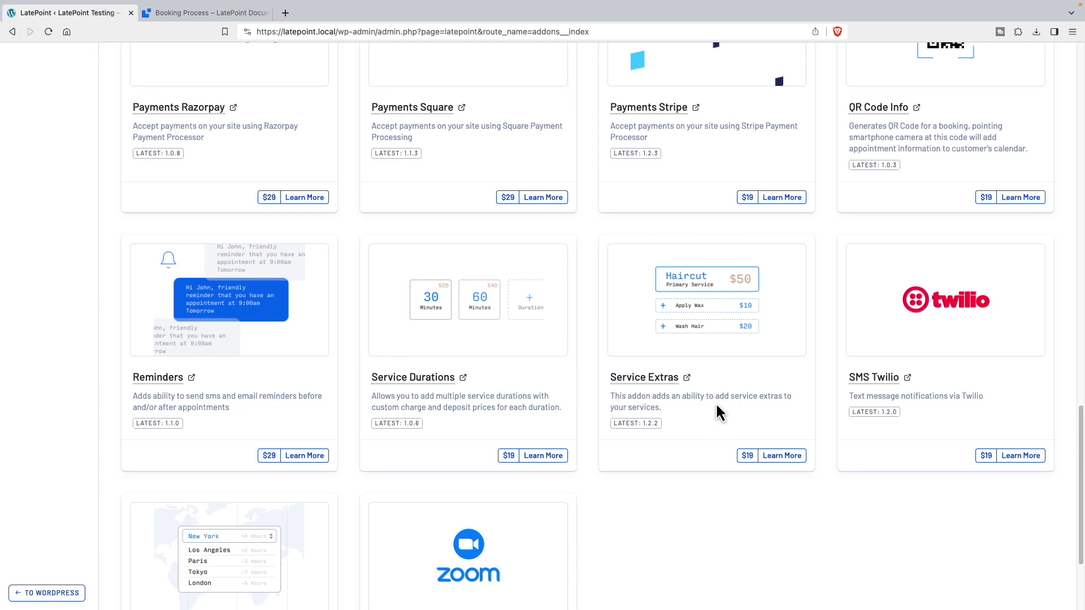
scroll(712, 397, "down", 1)
scroll(712, 397, "down", 2)
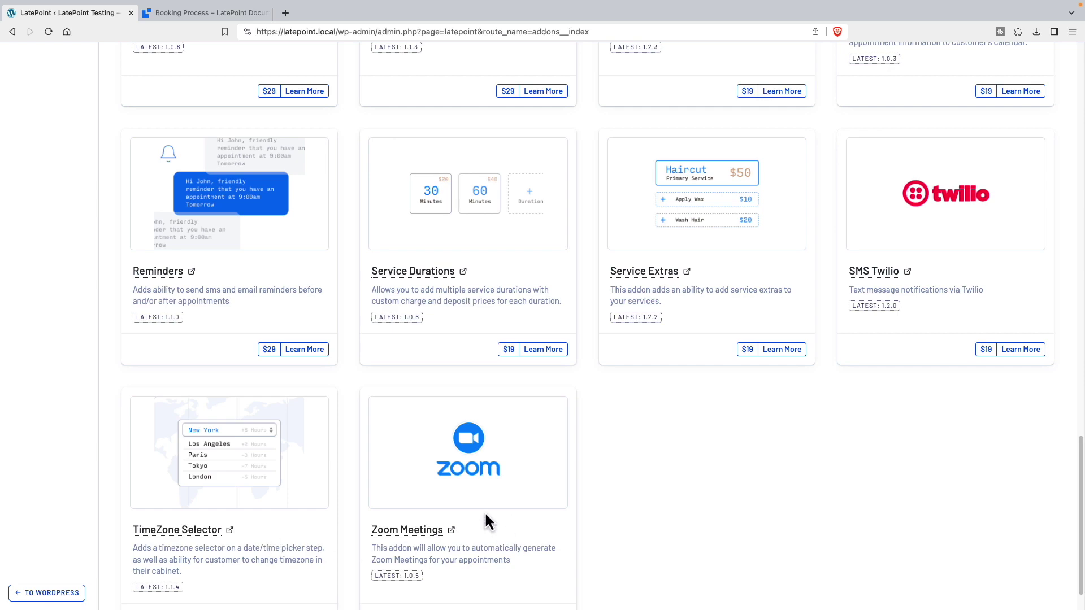
scroll(475, 541, "down", 1)
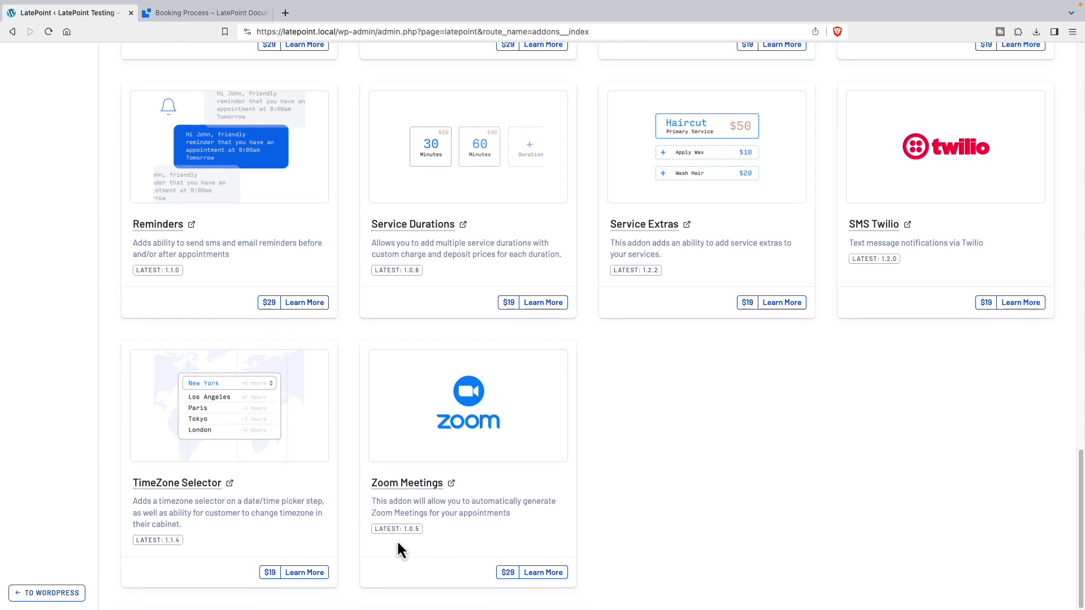
scroll(357, 538, "up", 10)
scroll(80, 533, "up", 10)
In General settings, enable showing the appointment end time and scroll to Appearance Settings
left_click(41, 289)
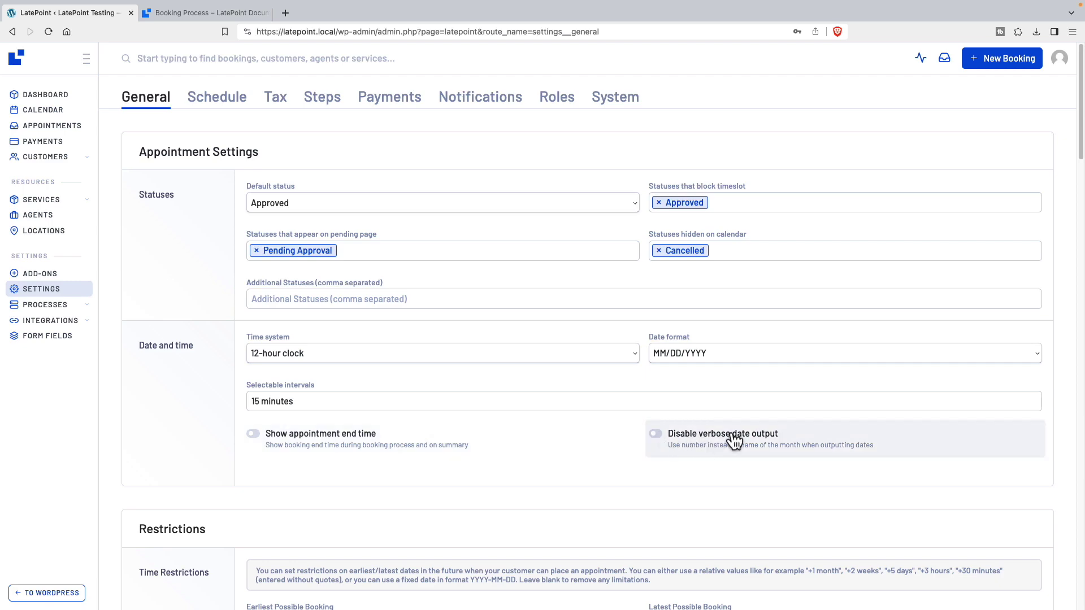
left_click(243, 450)
scroll(188, 444, "down", 5)
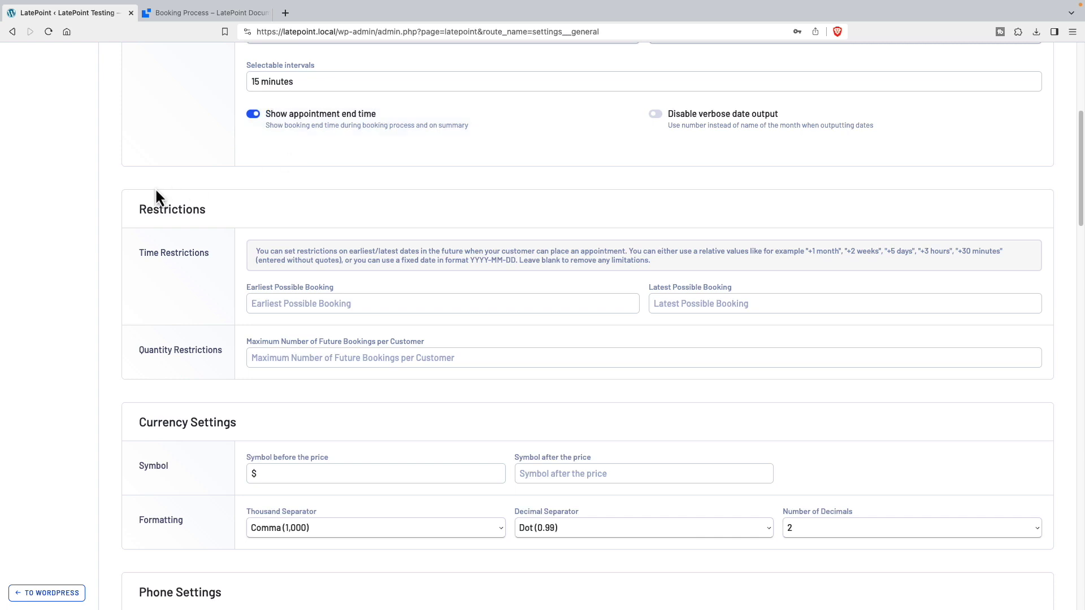
scroll(247, 176, "down", 1)
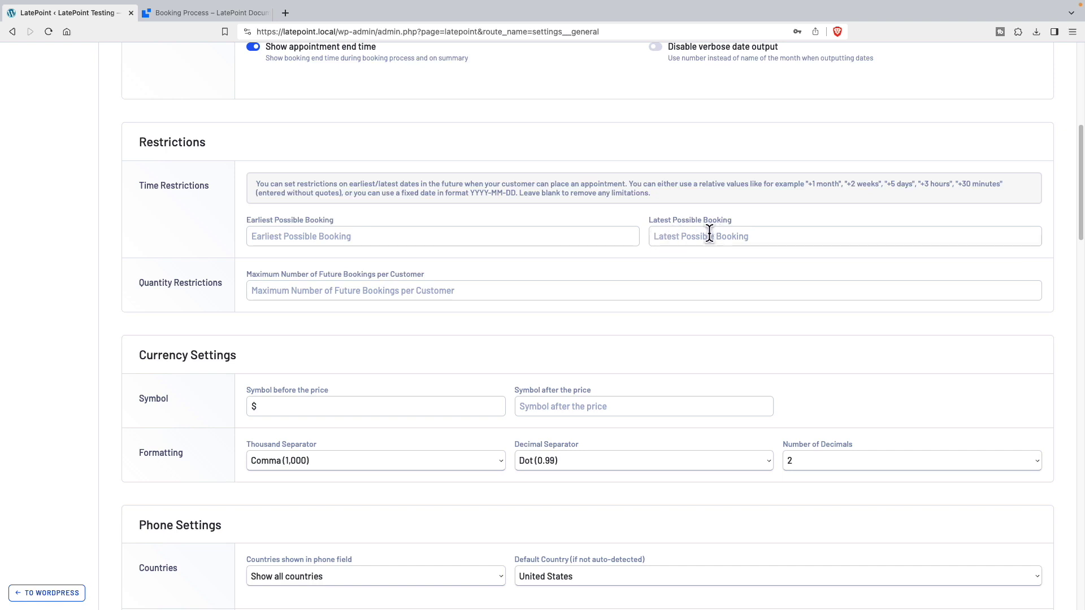
scroll(649, 281, "down", 2)
scroll(649, 281, "down", 1)
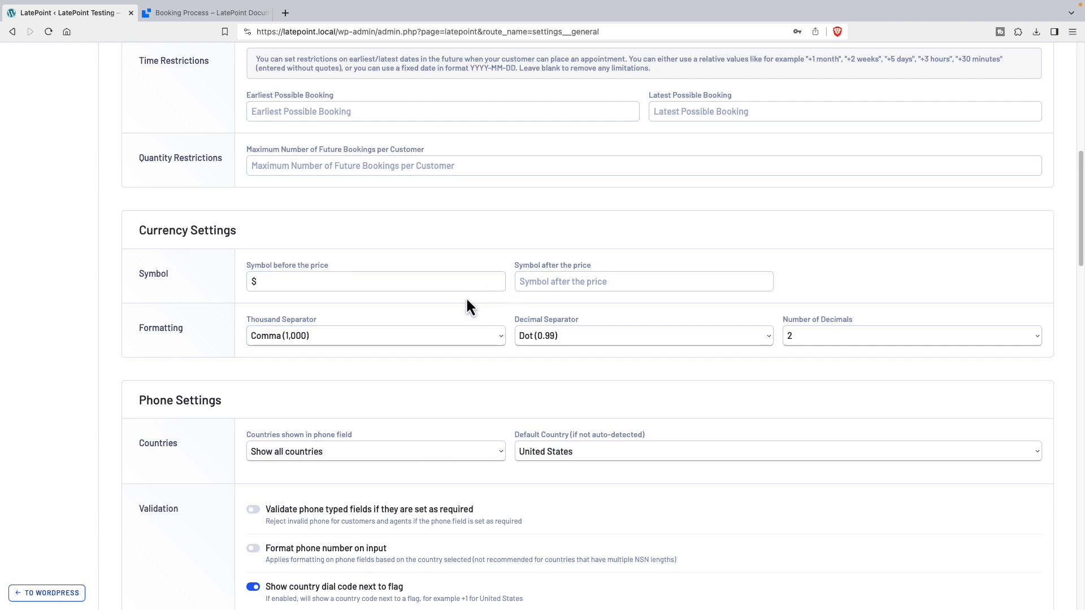
scroll(447, 297, "down", 2)
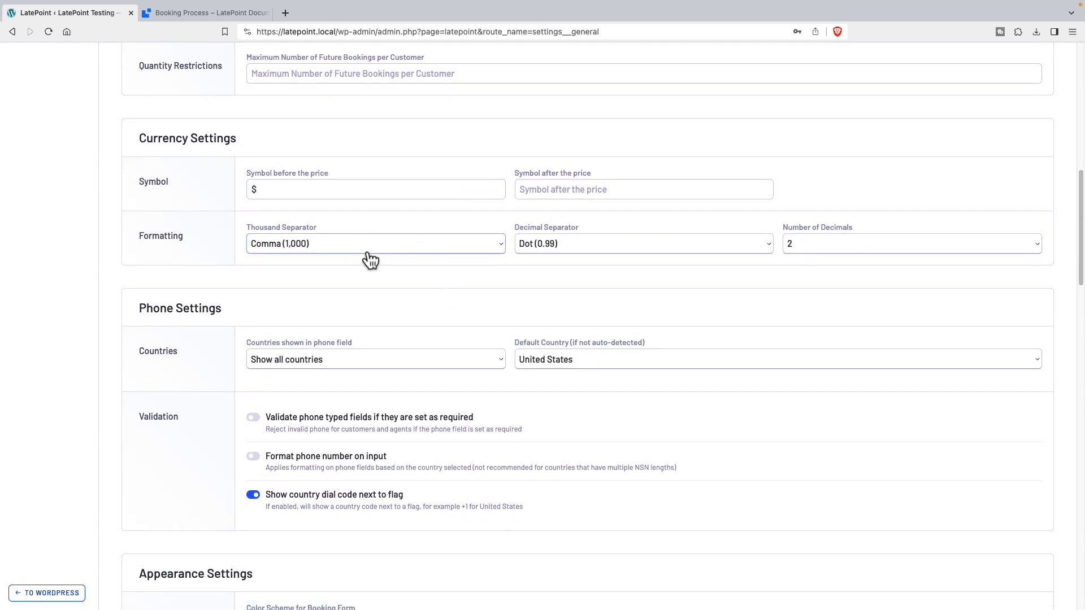
scroll(425, 276, "down", 2)
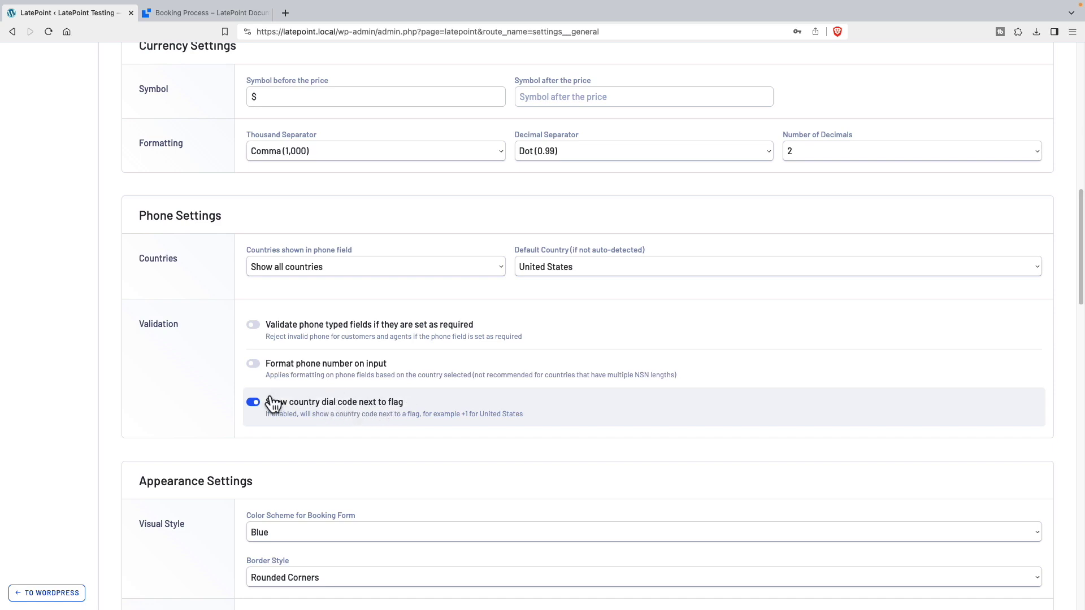
scroll(158, 399, "down", 5)
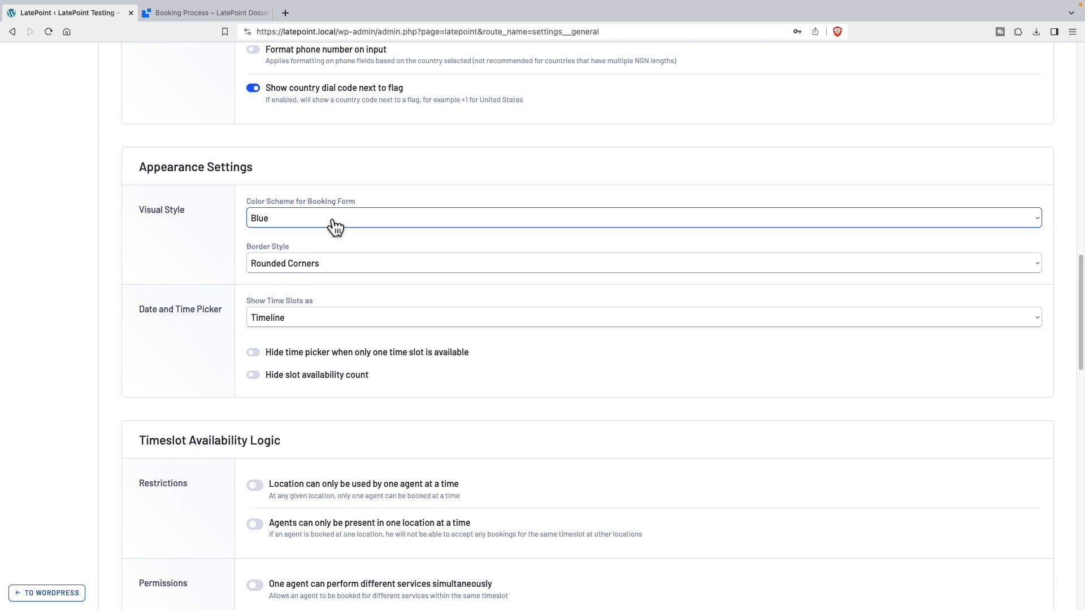
left_click(334, 225)
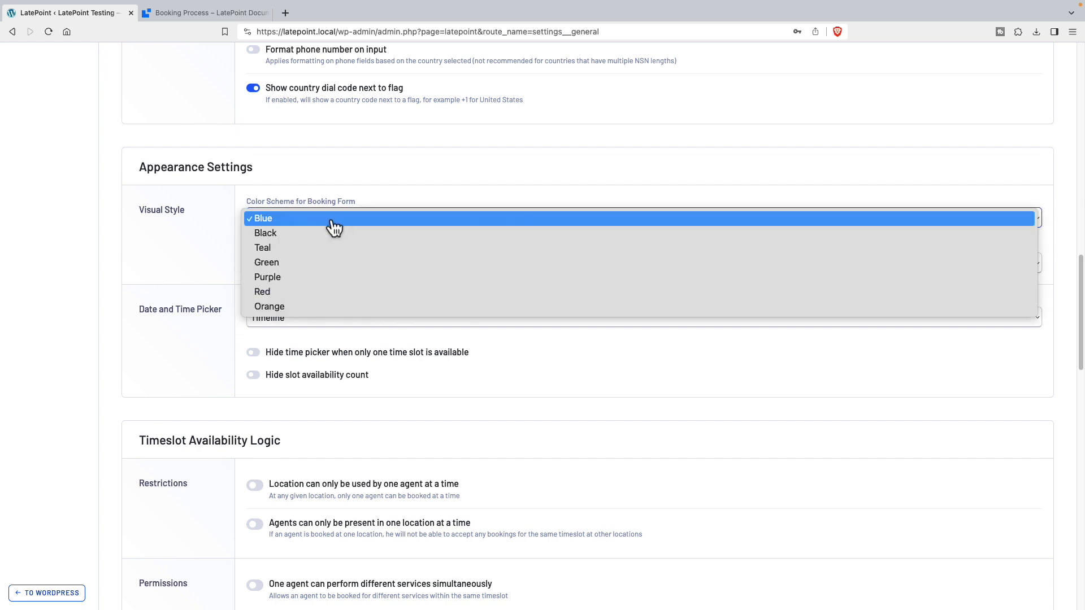
left_click(334, 226)
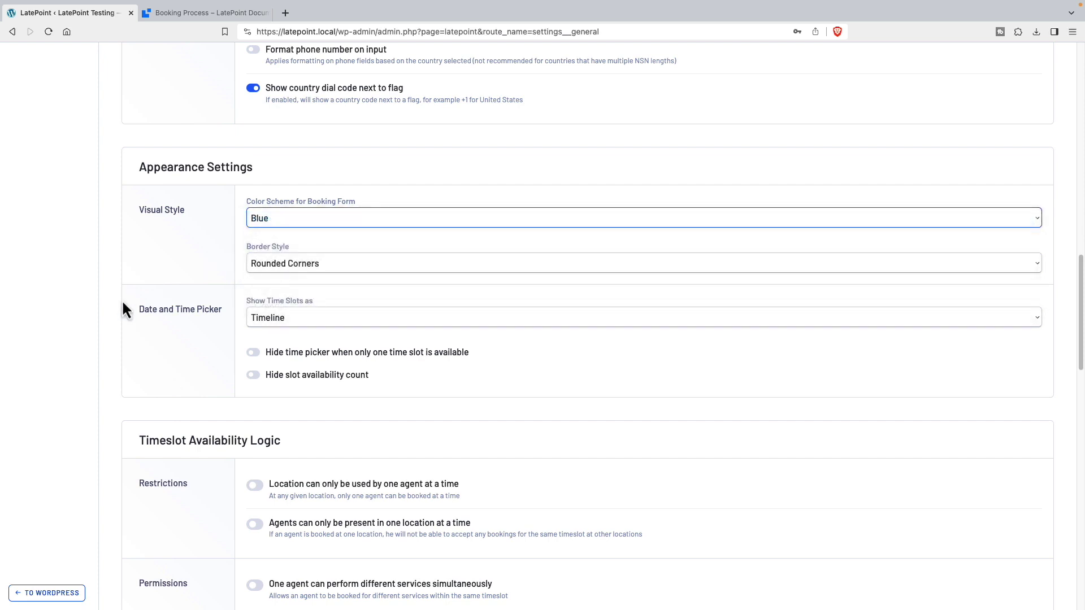
scroll(123, 328, "down", 2)
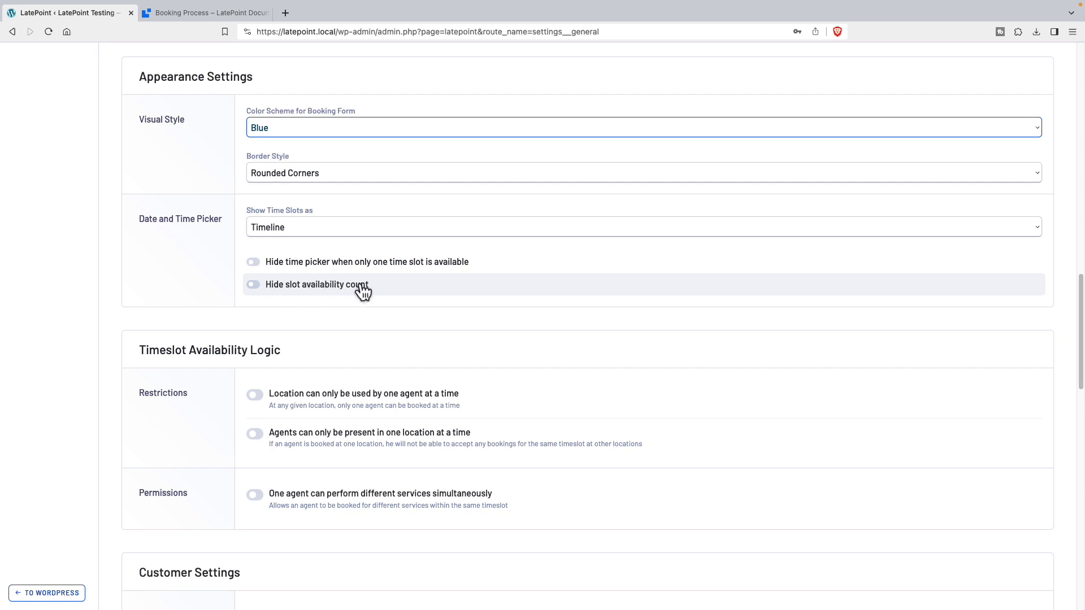
scroll(102, 306, "down", 3)
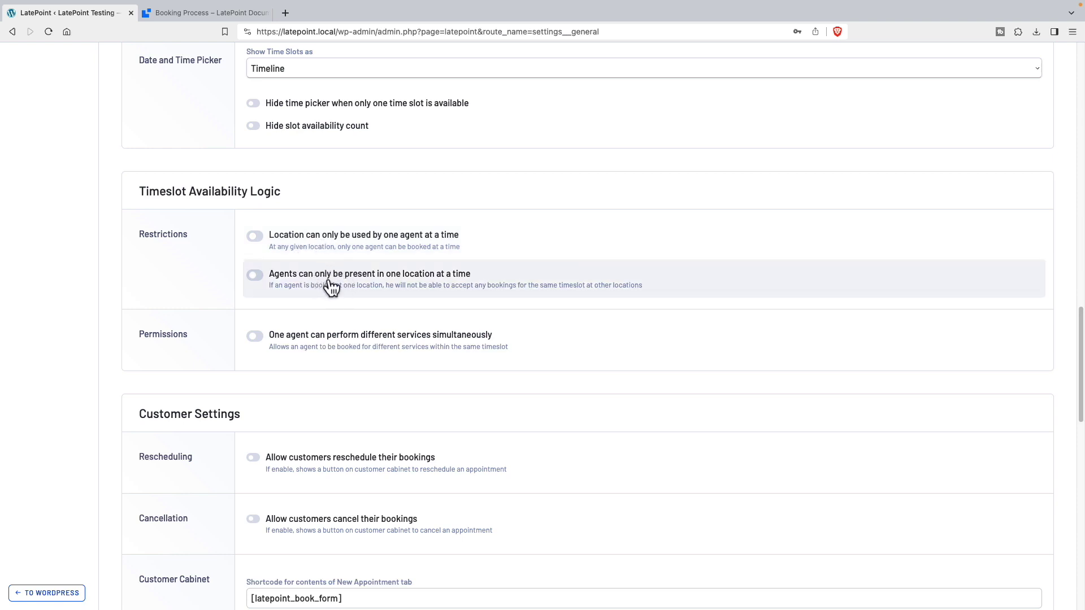
scroll(414, 286, "down", 4)
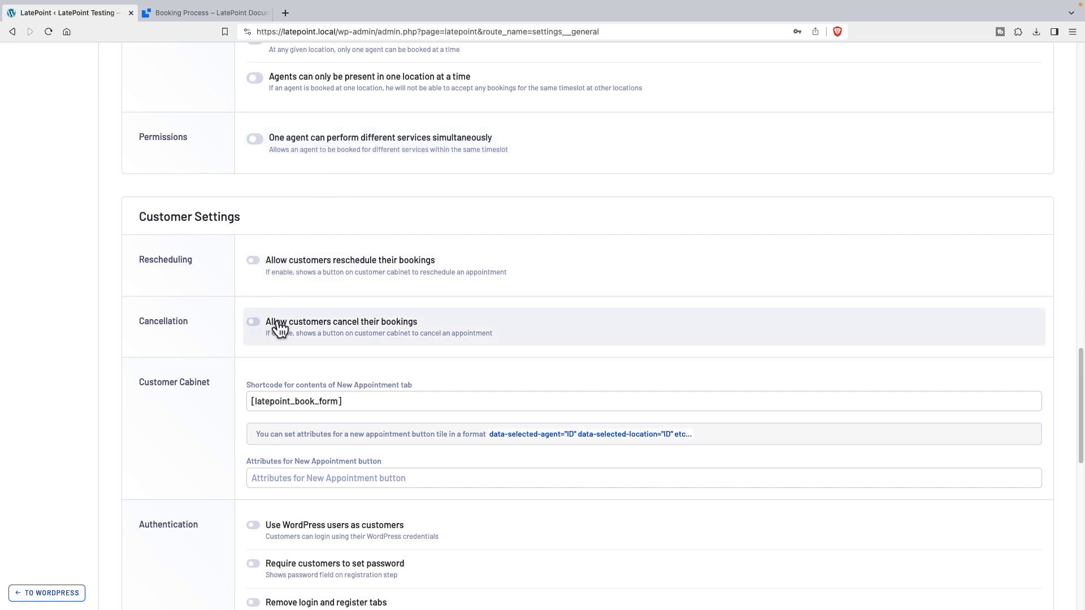
scroll(96, 311, "down", 5)
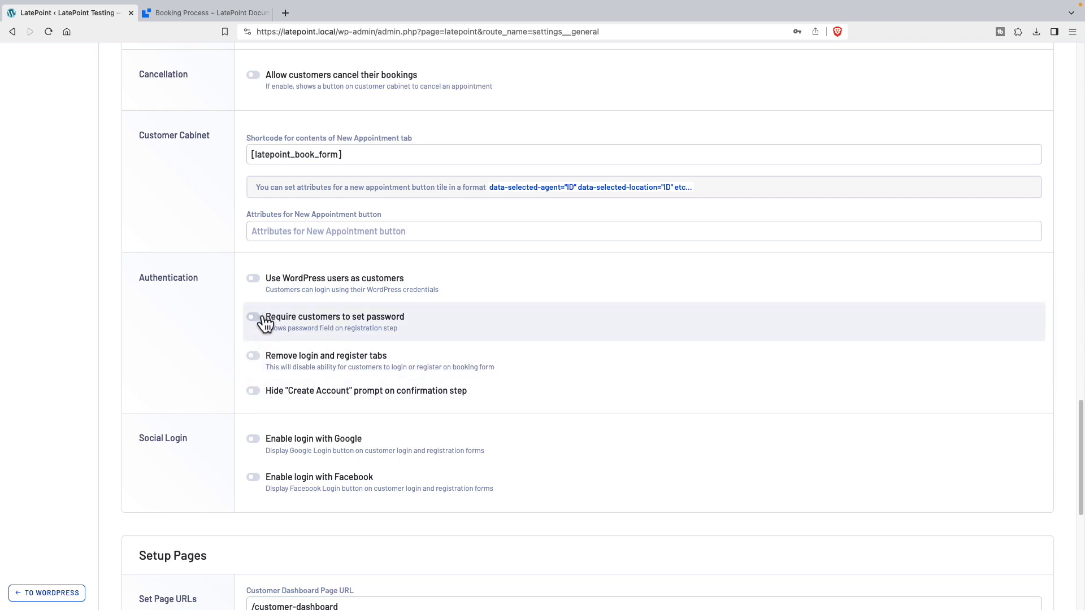
Switch on 'Remove login and register tabs' and save LatePoint's general settings
left_click(255, 392)
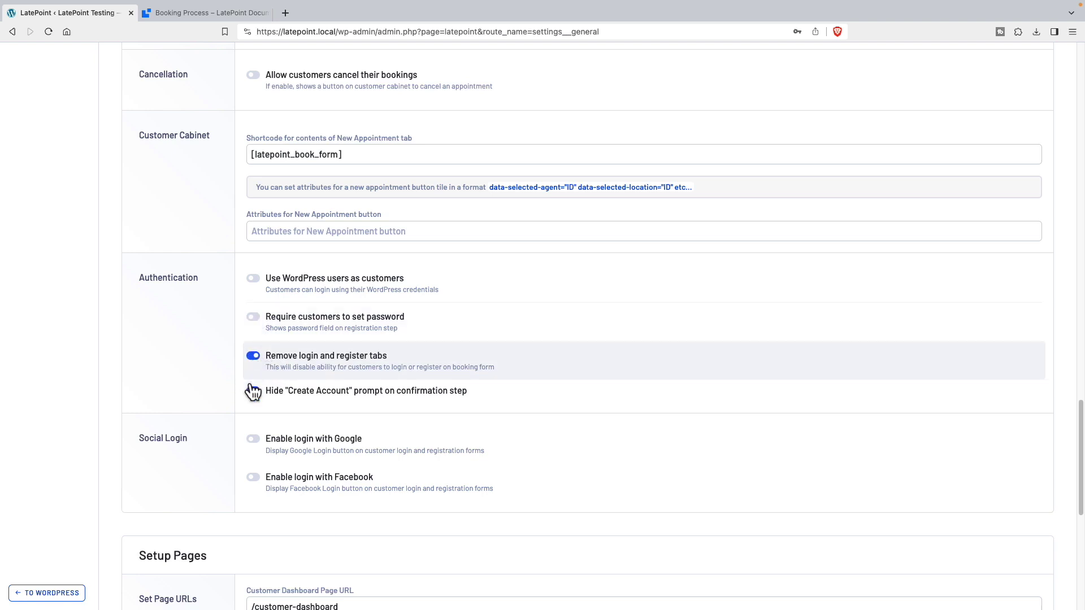
scroll(226, 364, "down", 2)
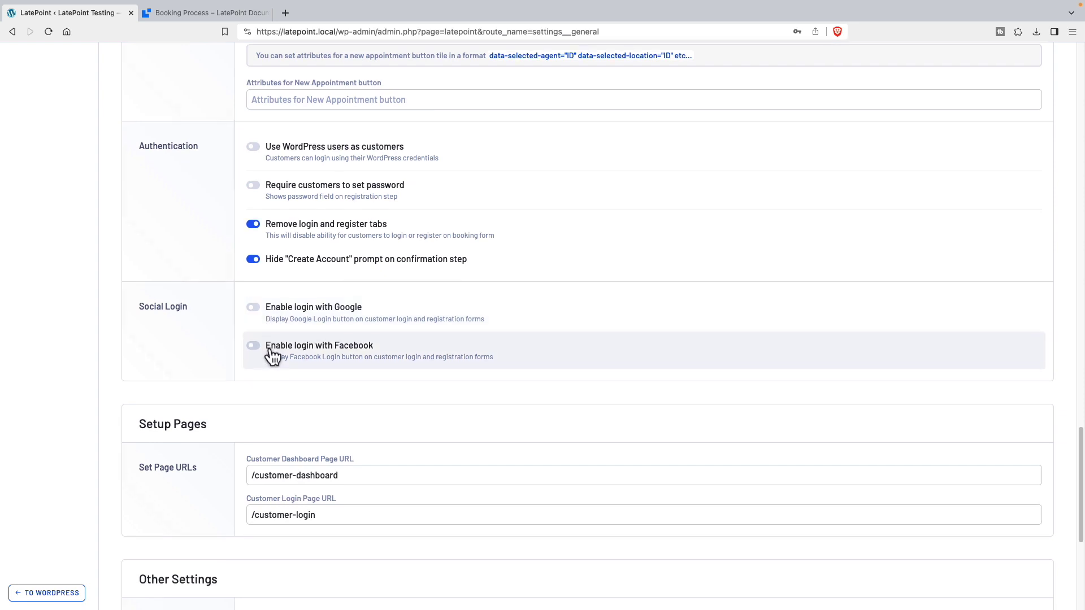
scroll(273, 354, "down", 2)
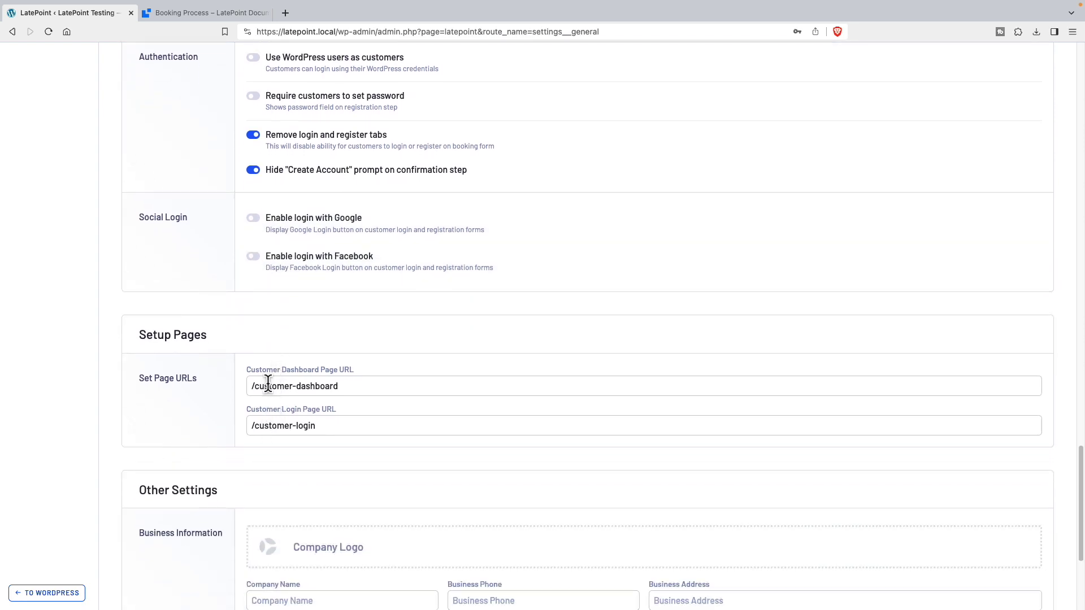
scroll(257, 392, "down", 5)
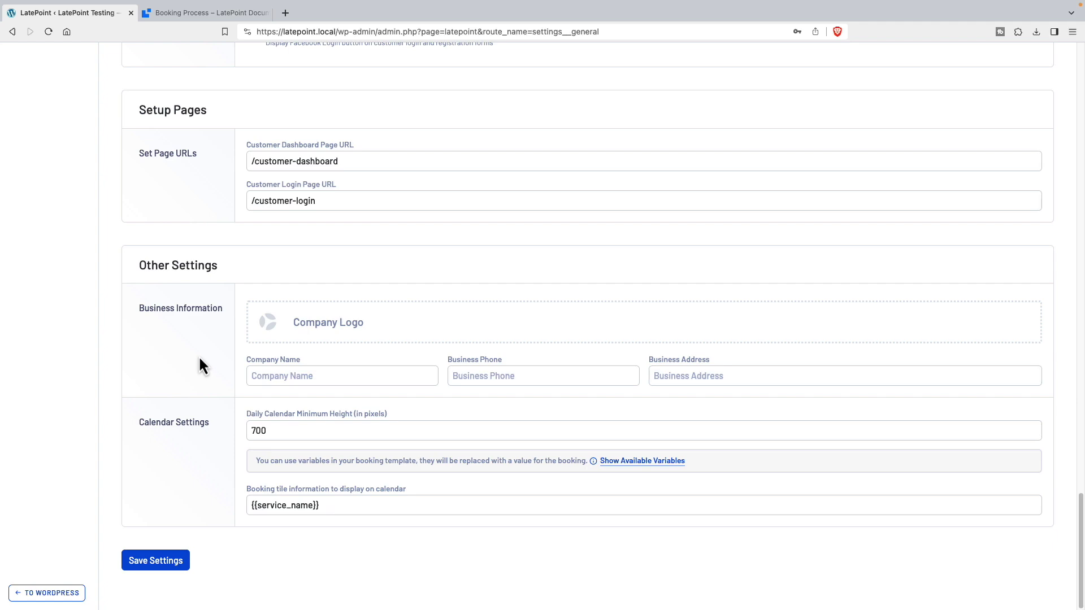
left_click(146, 566)
scroll(208, 390, "up", 5)
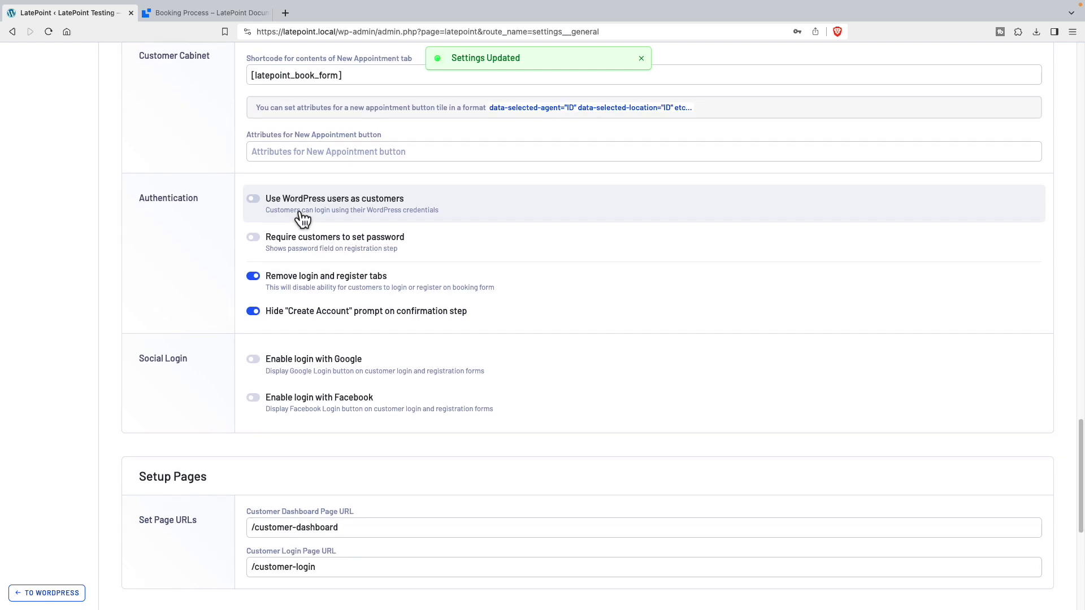
scroll(297, 213, "up", 15)
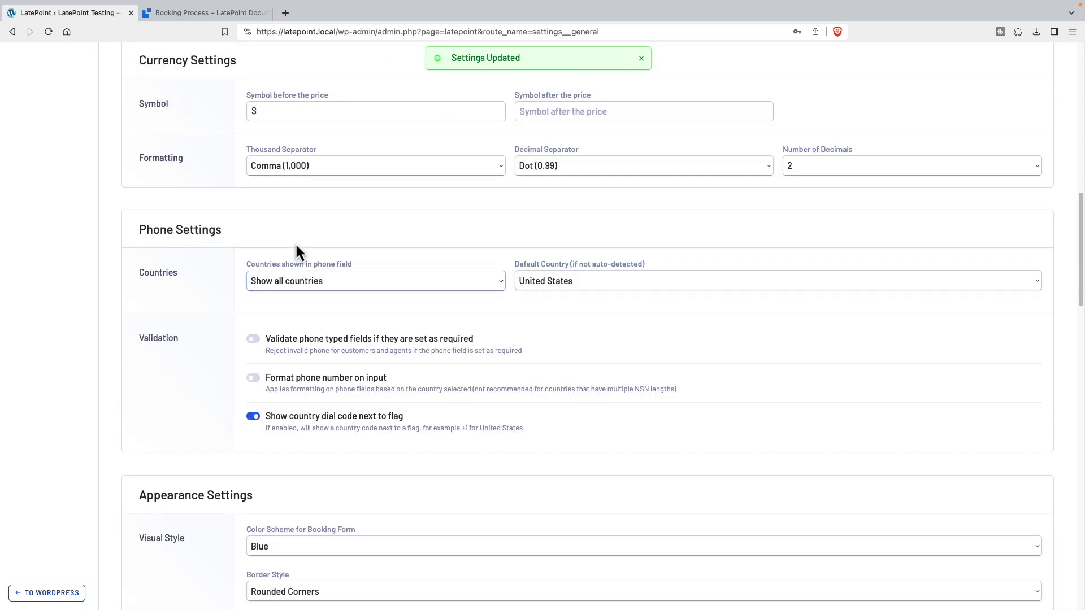
scroll(295, 243, "up", 10)
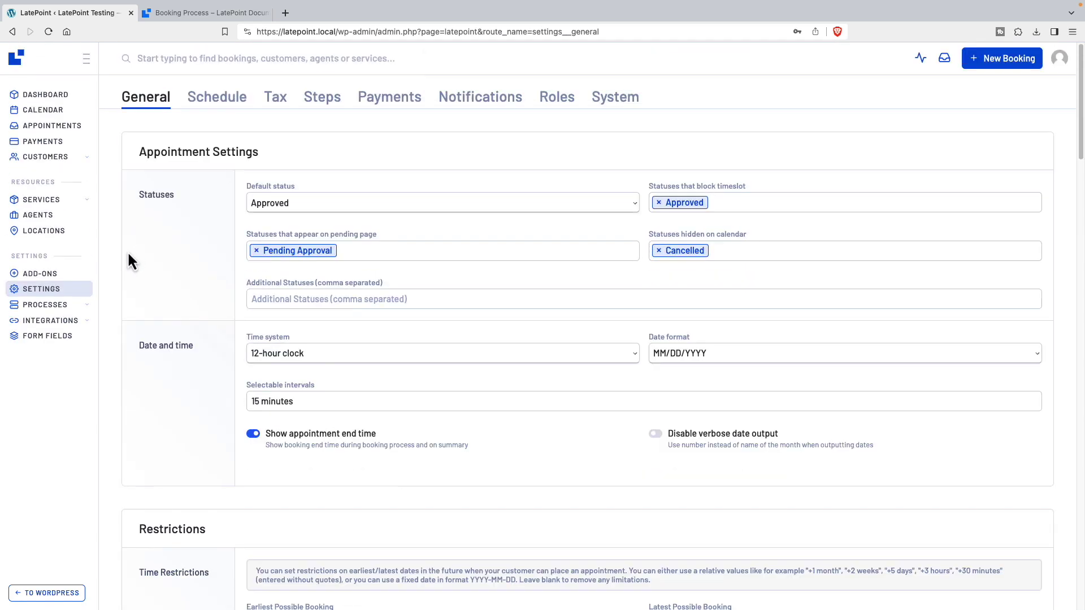
Review LatePoint's working schedule settings
left_click(206, 102)
scroll(315, 256, "down", 4)
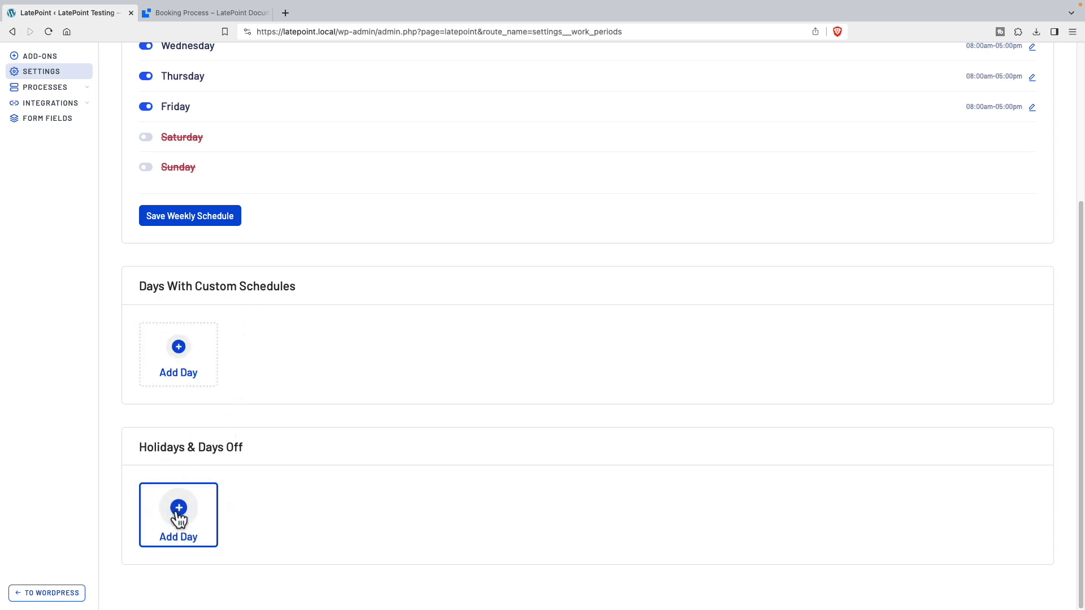
scroll(226, 478, "up", 5)
Check the tax settings, then scroll through the booking steps settings
left_click(285, 105)
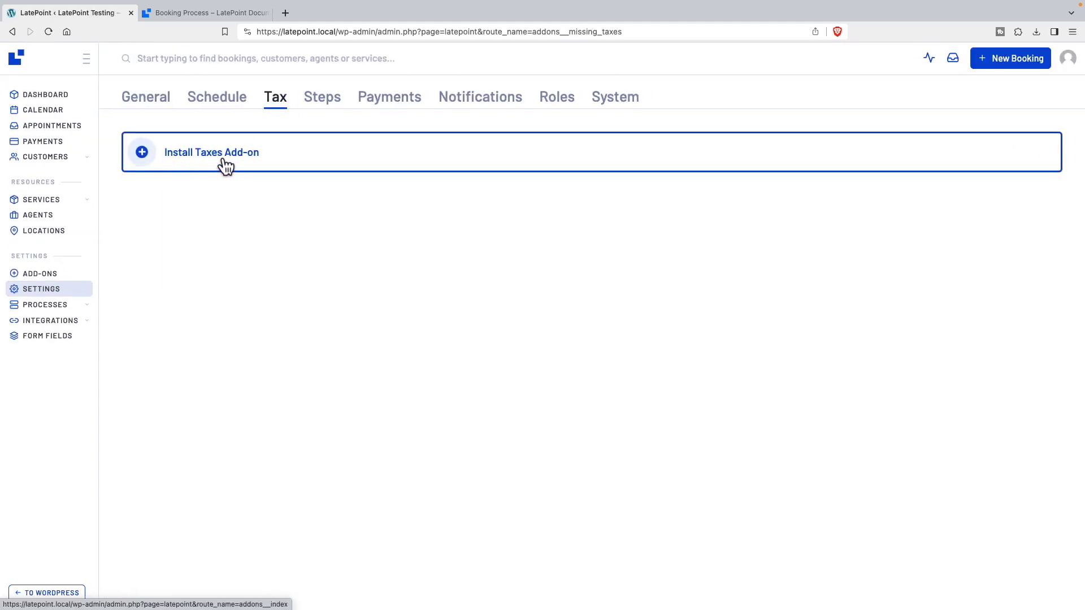
left_click(329, 97)
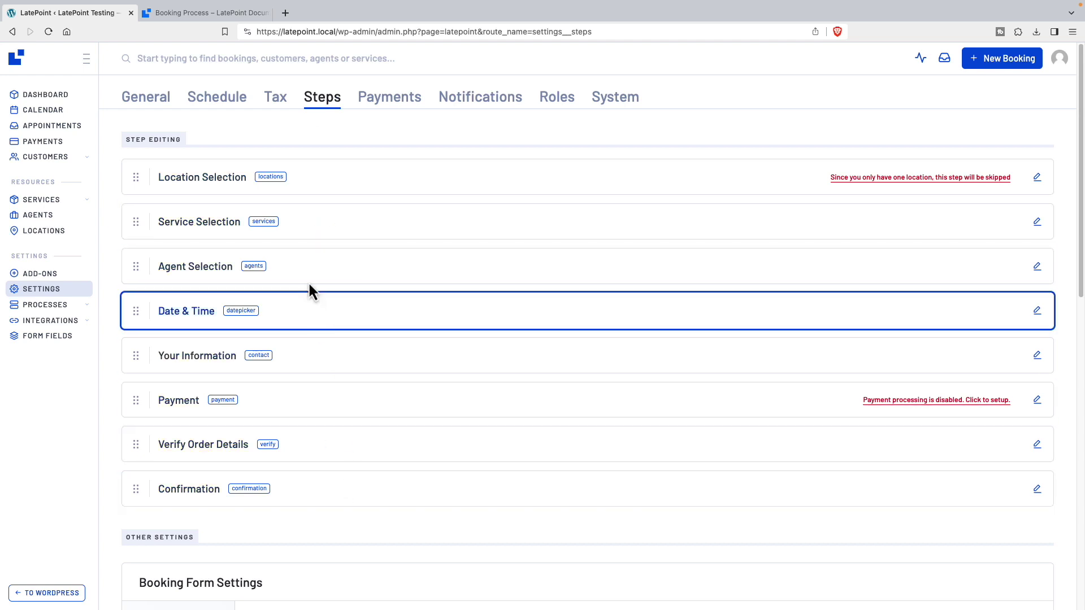
scroll(314, 218, "down", 5)
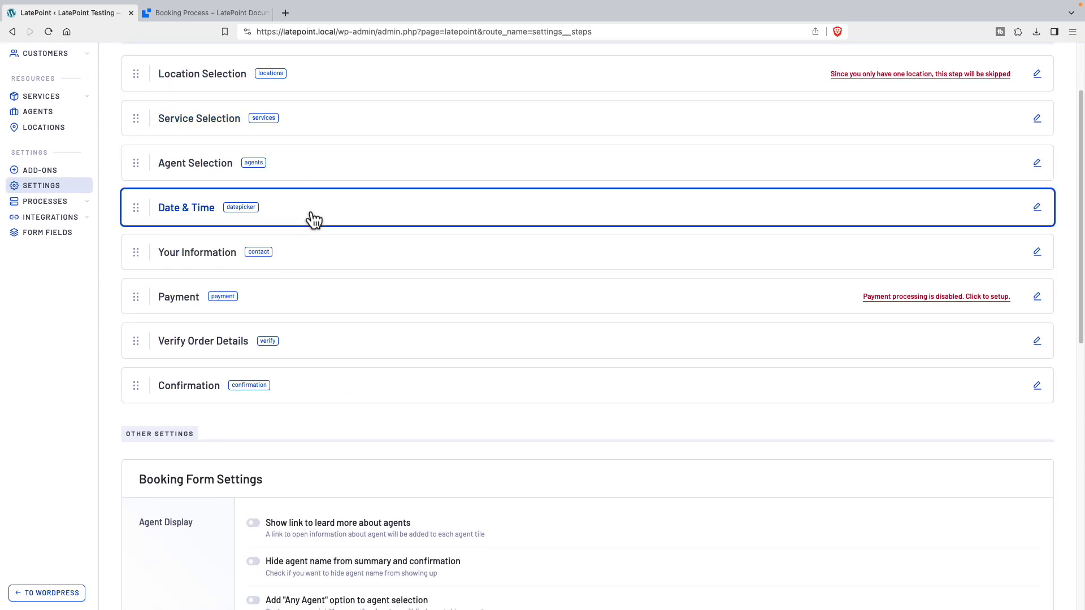
scroll(312, 220, "down", 2)
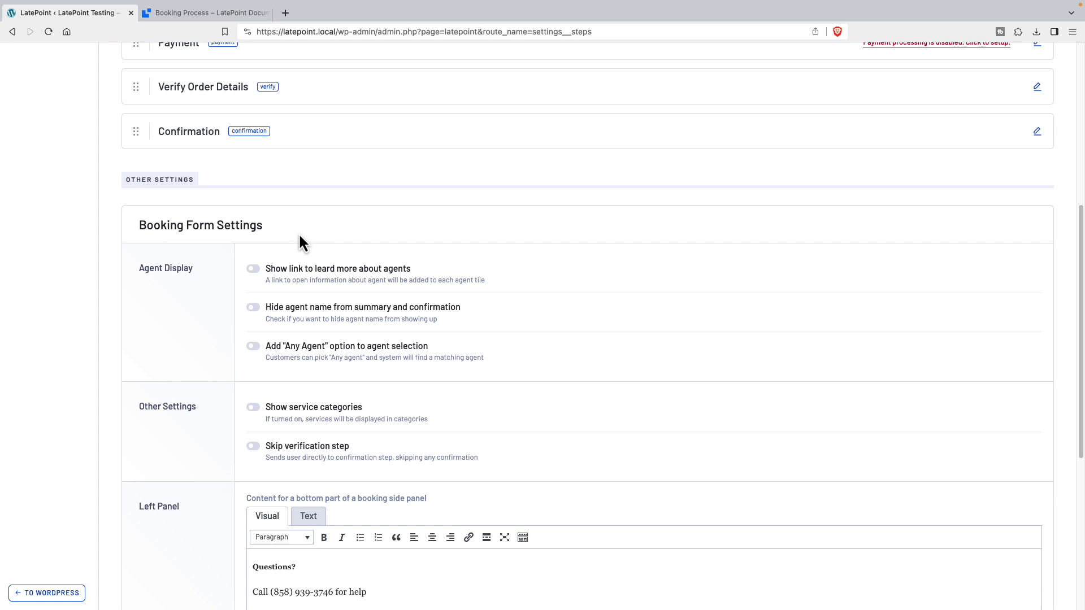
scroll(298, 240, "down", 1)
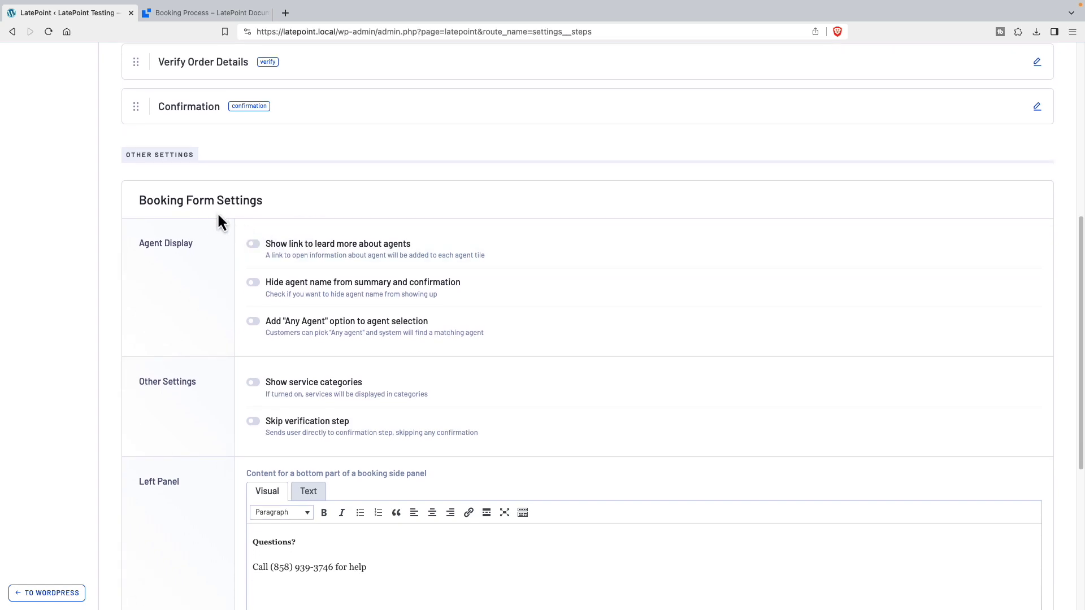
scroll(216, 226, "down", 5)
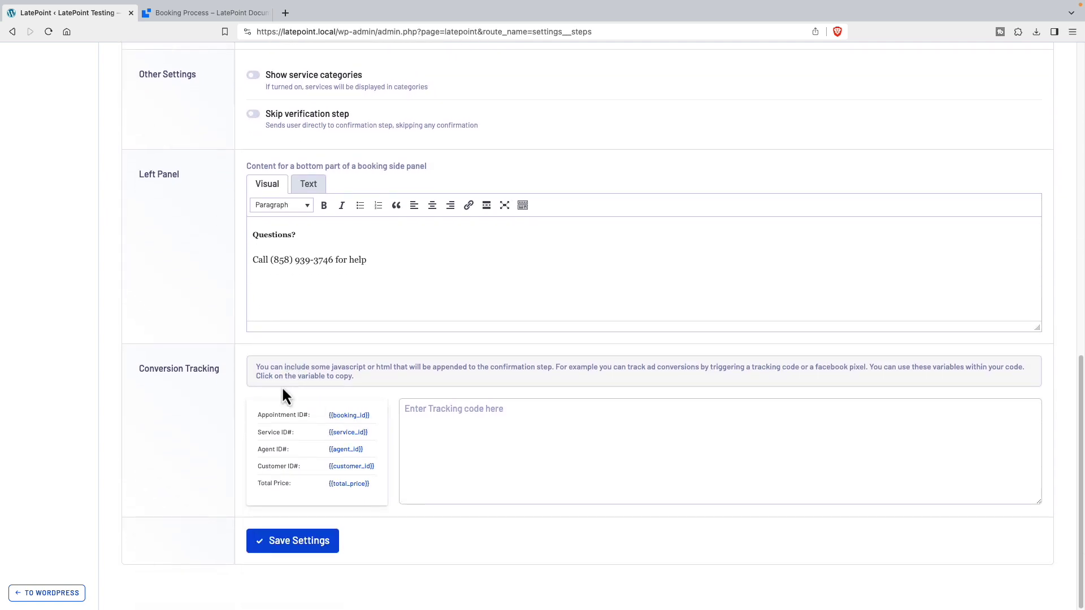
scroll(300, 394, "up", 15)
Page through the Payments, Notifications, Roles and System tabs, ending on version 4.9.8 status
left_click(399, 101)
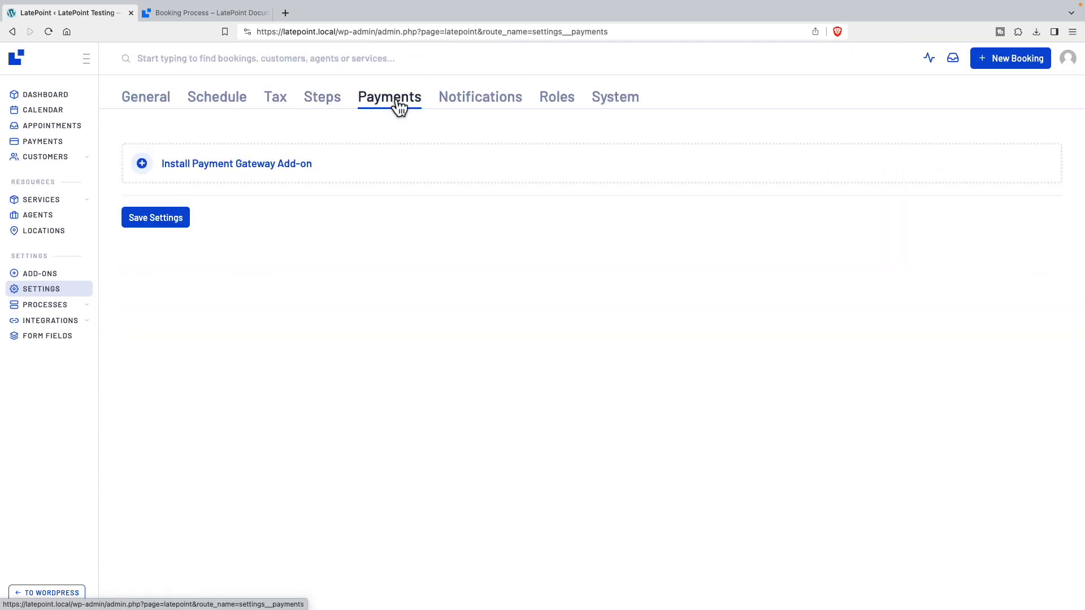
left_click(479, 105)
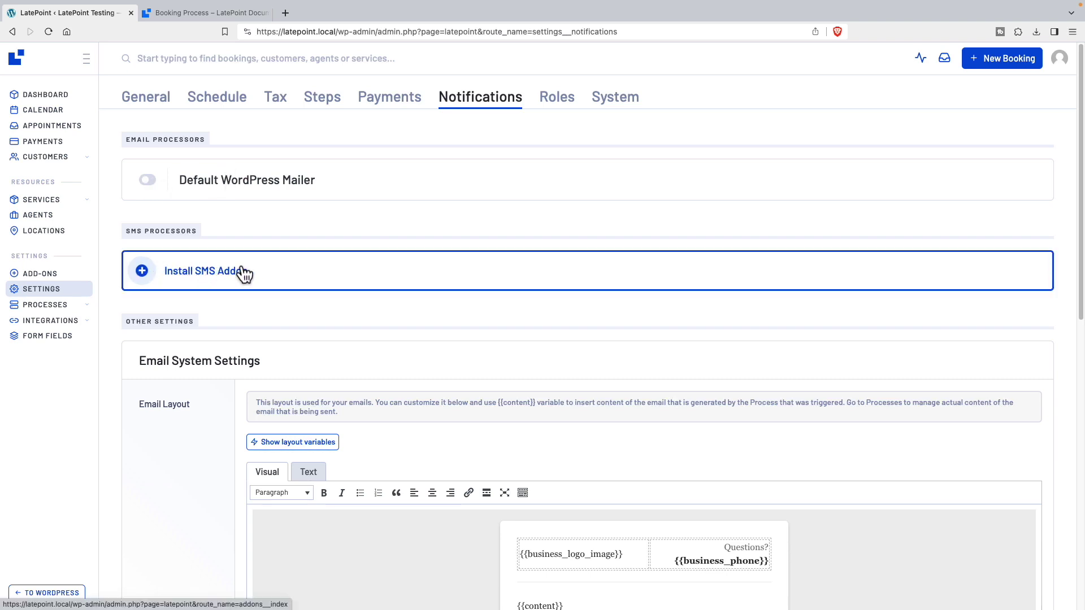
scroll(262, 252, "down", 5)
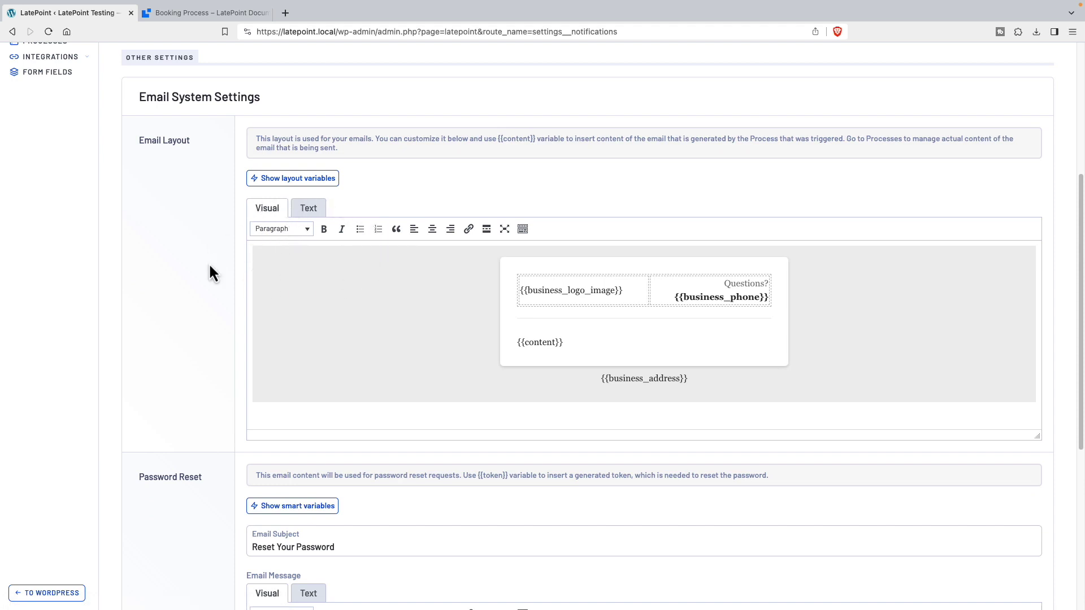
scroll(209, 261, "down", 6)
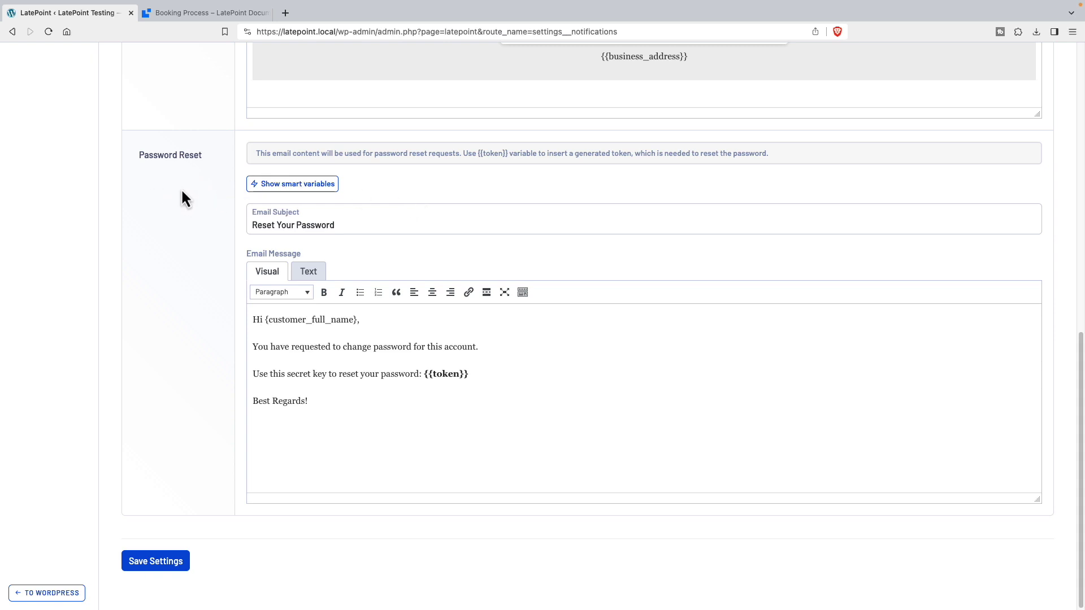
scroll(181, 197, "up", 15)
left_click(558, 100)
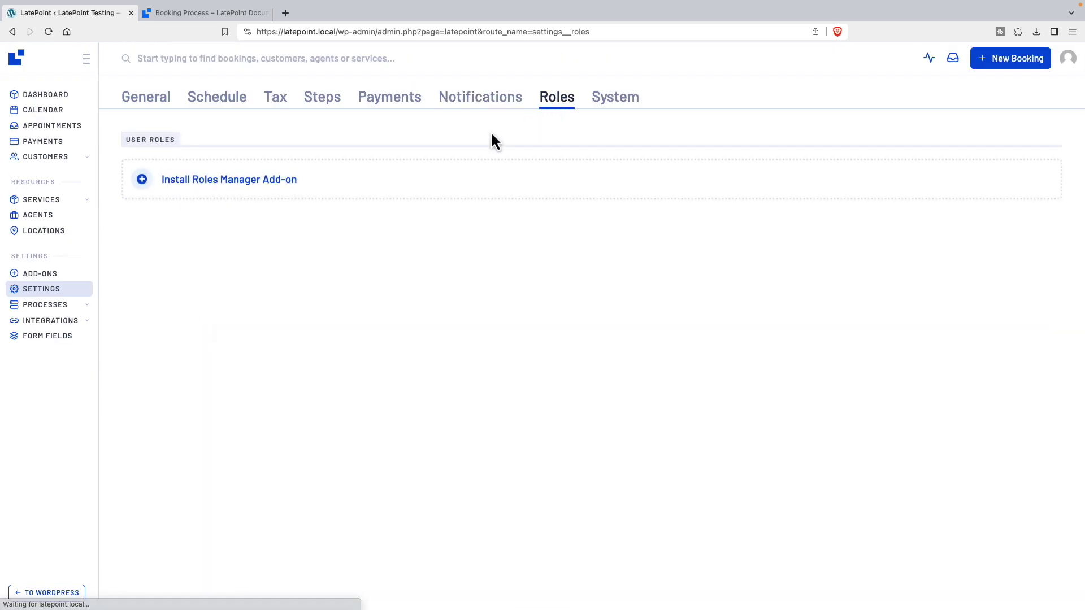
left_click(610, 101)
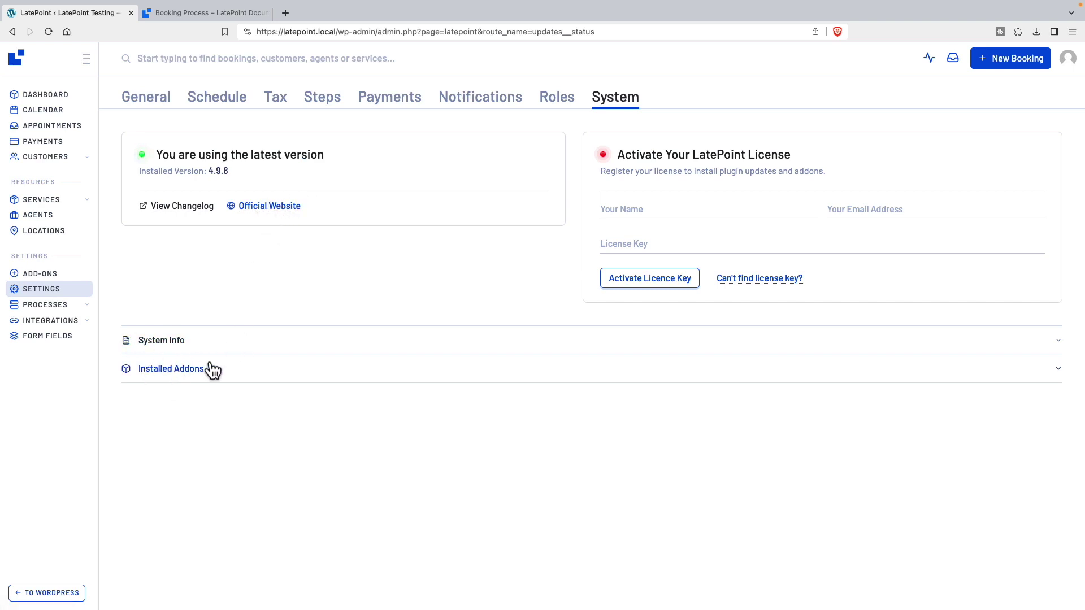
Return to General, browse the calendar, meeting and marketing integrations, then open Form Fields
left_click(147, 101)
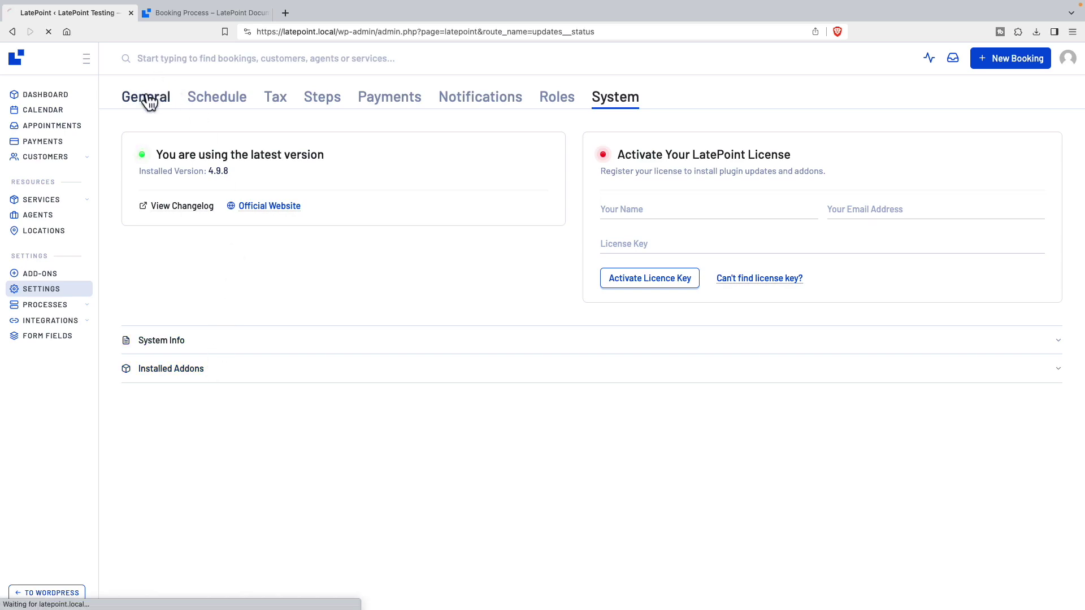
mouse_move(33, 311)
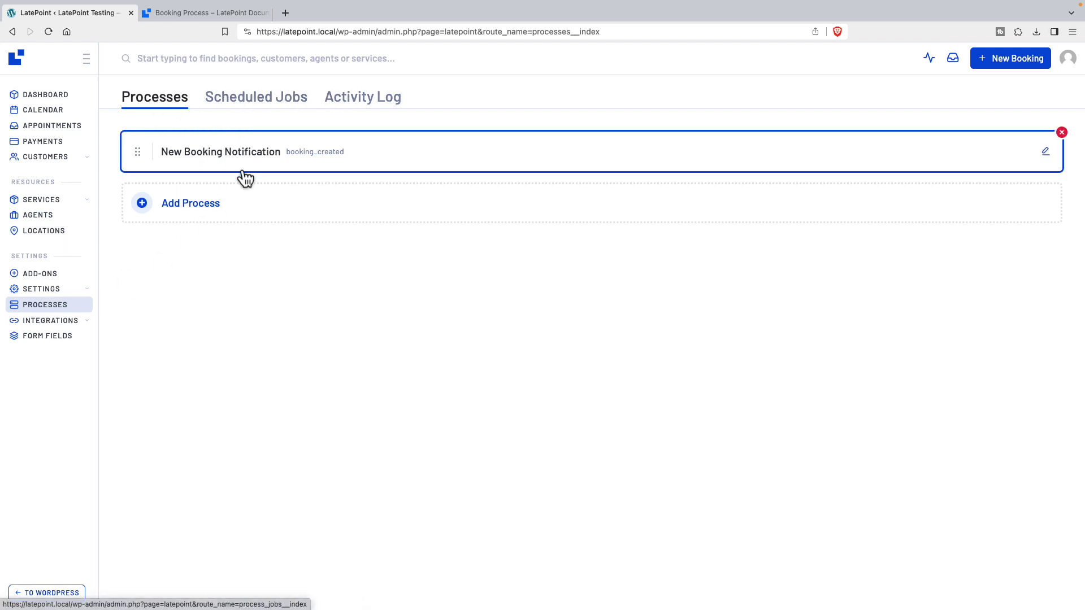
left_click(63, 329)
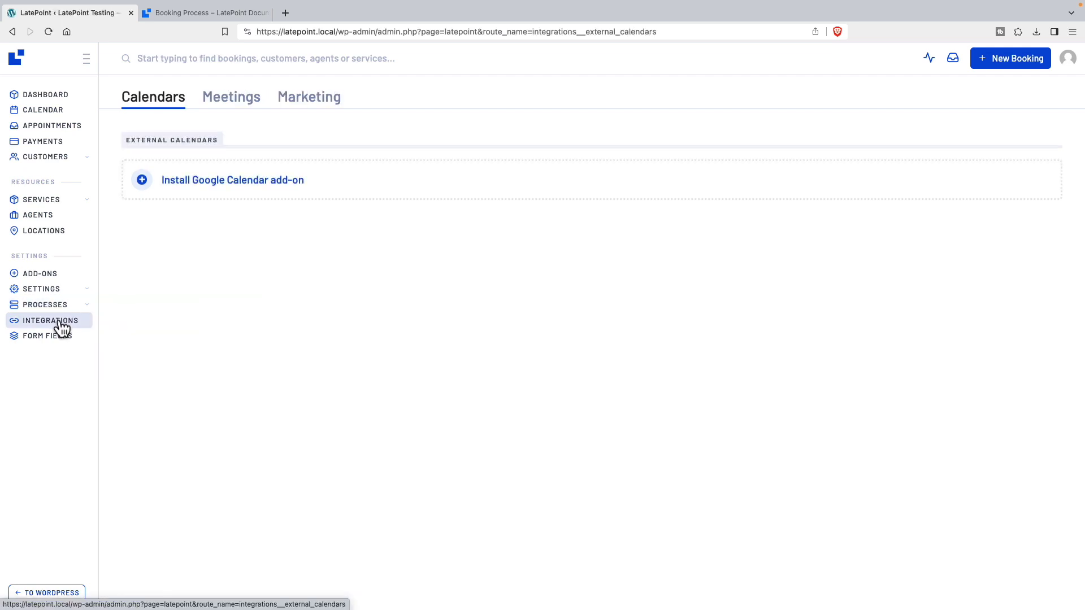
left_click(242, 104)
left_click(310, 103)
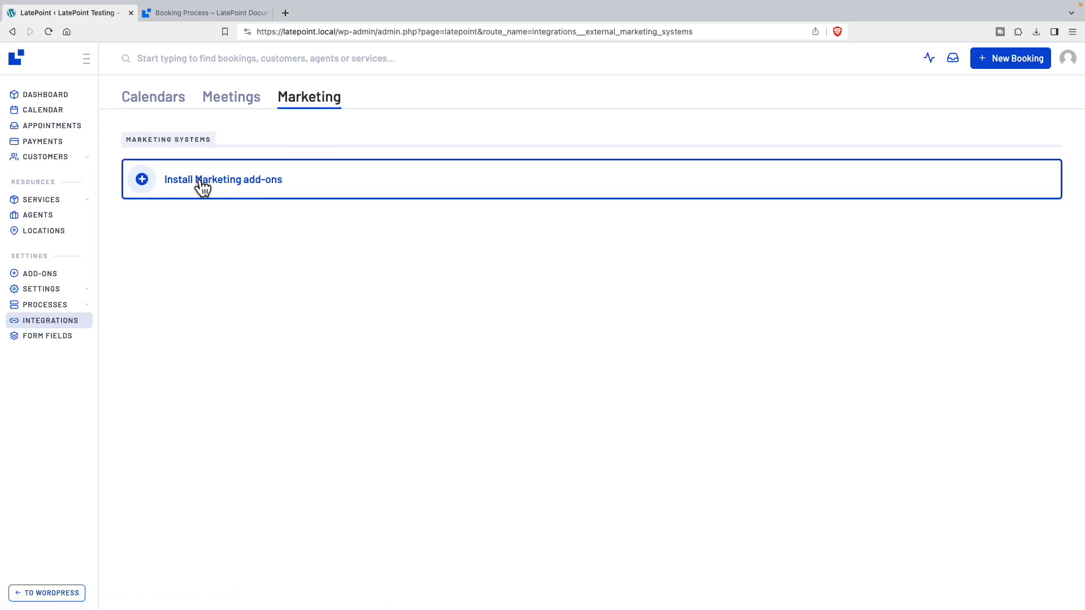
left_click(48, 338)
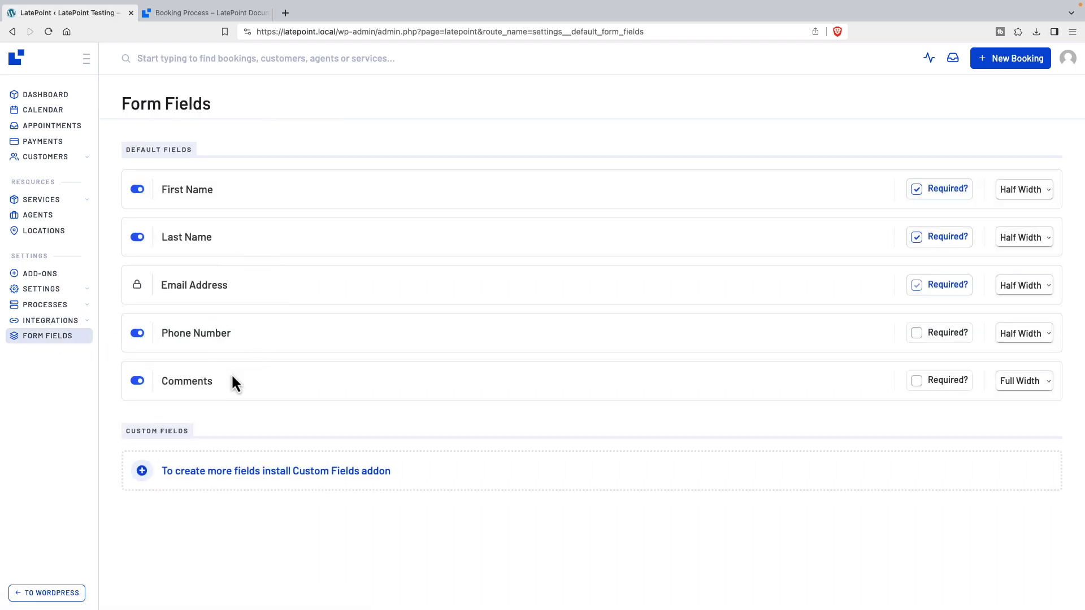
Start a new WordPress page titled 'Pre-Sales Call'
left_click(46, 594)
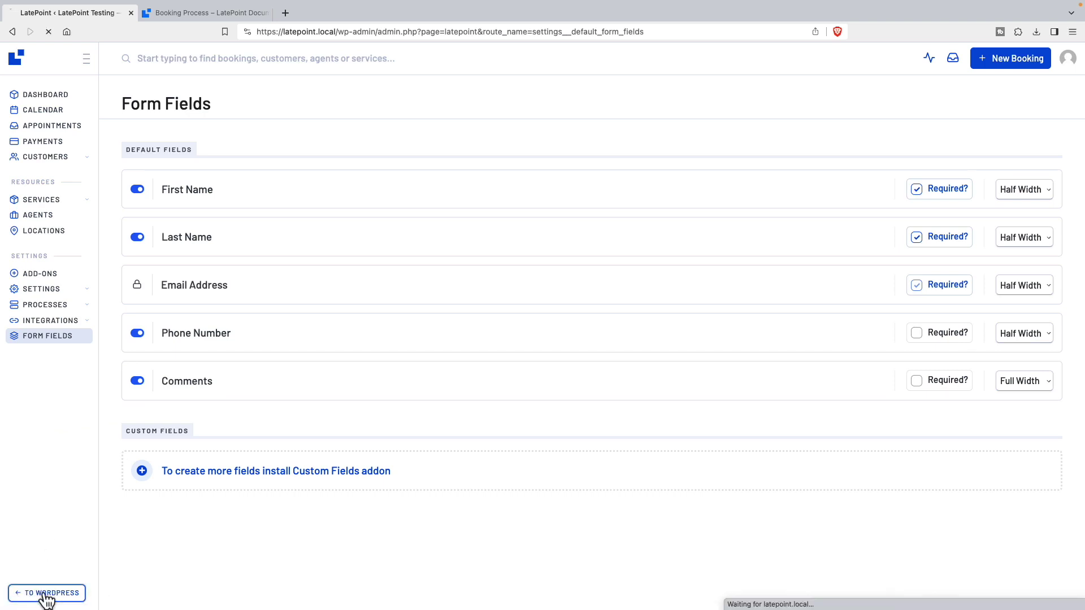
mouse_move(36, 187)
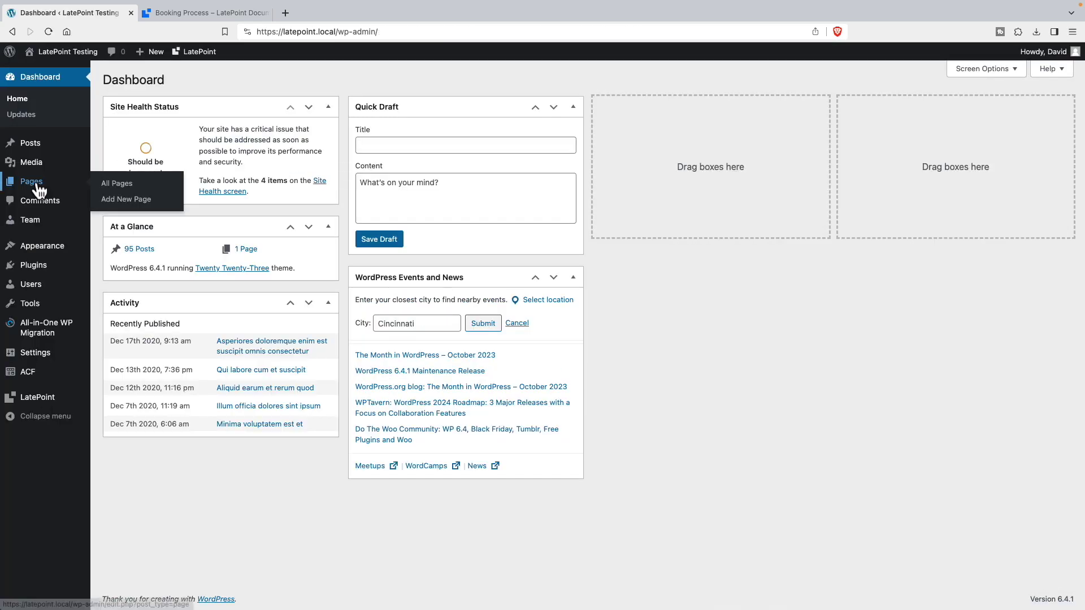
left_click(119, 200)
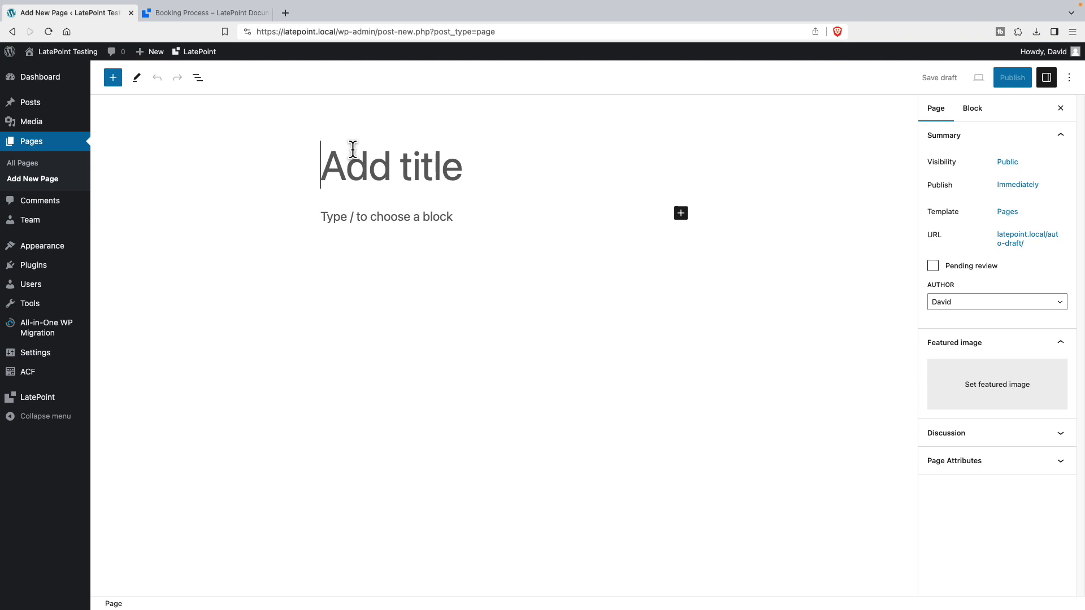
type("Pre-Sale")
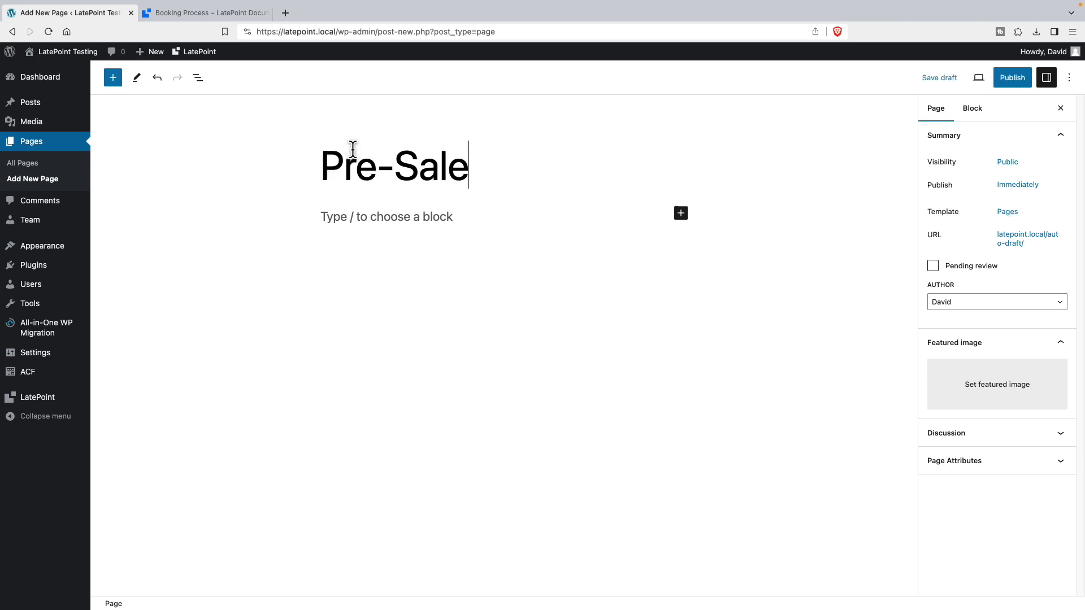
type("s Call")
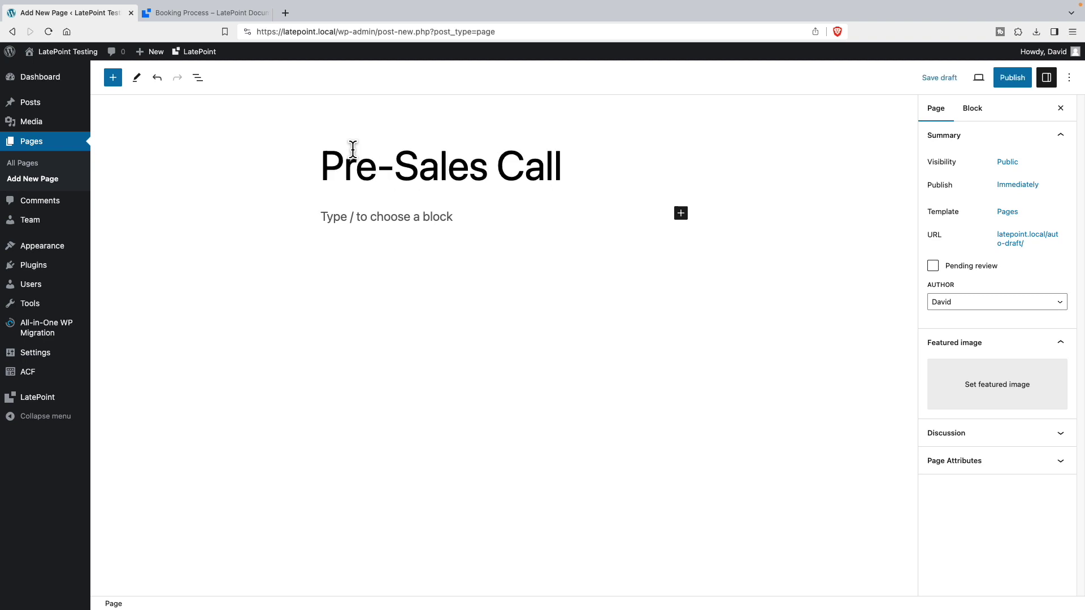
Insert a LatePoint Booking Form block using /book
left_click(343, 215)
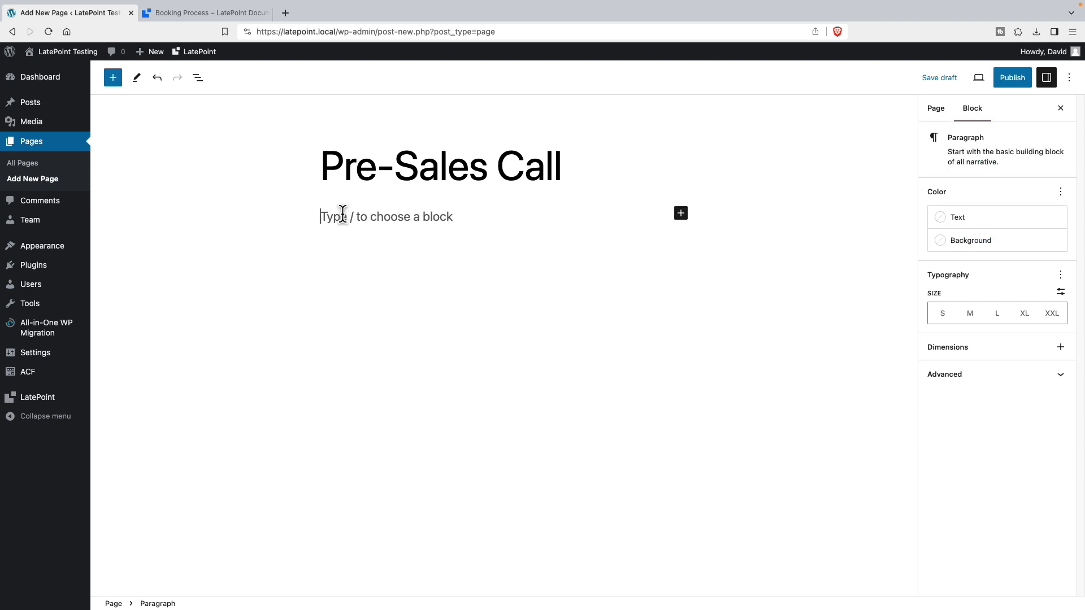
type("/book")
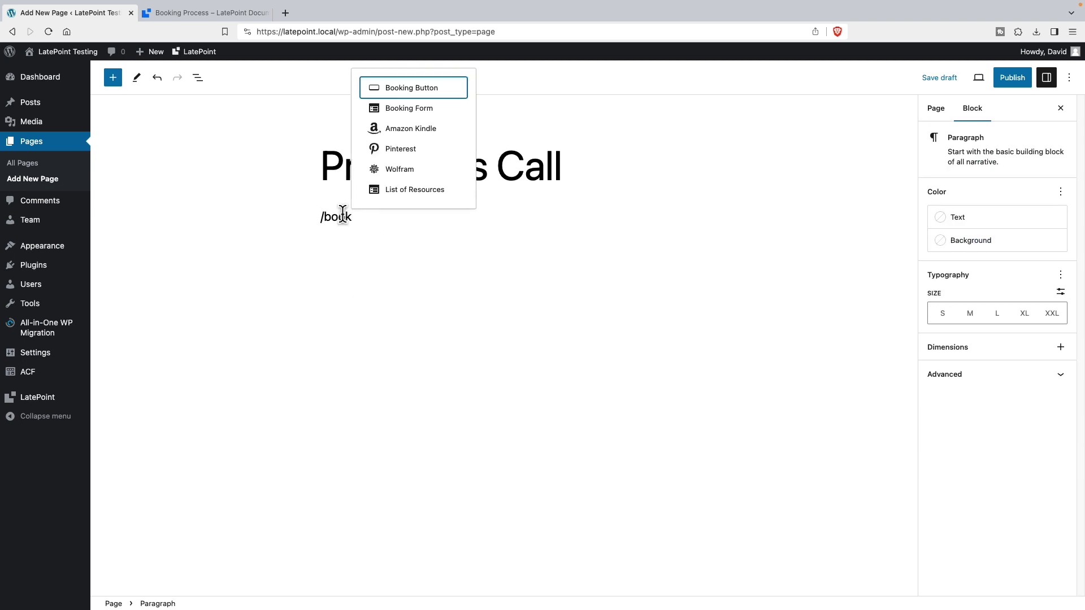
left_click(403, 110)
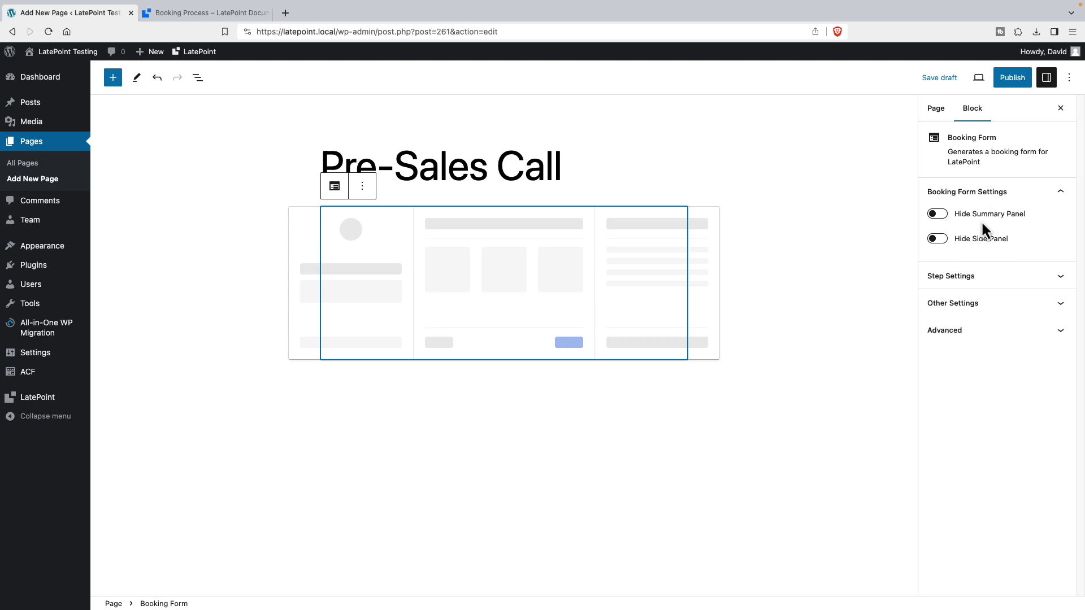
Review the booking form's step, other and advanced settings panels
left_click(986, 276)
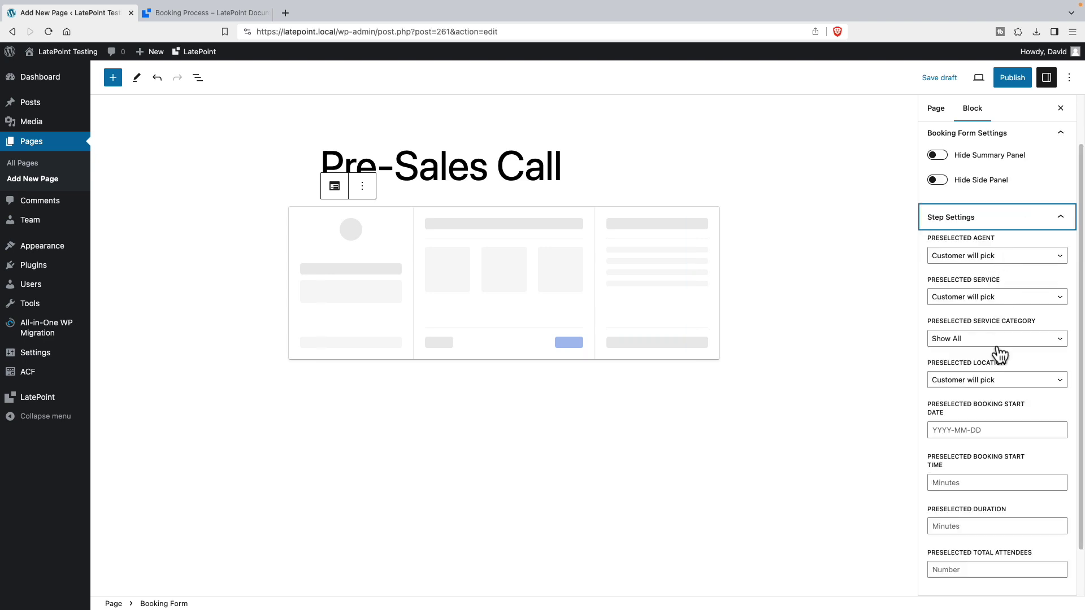
left_click(987, 225)
left_click(977, 312)
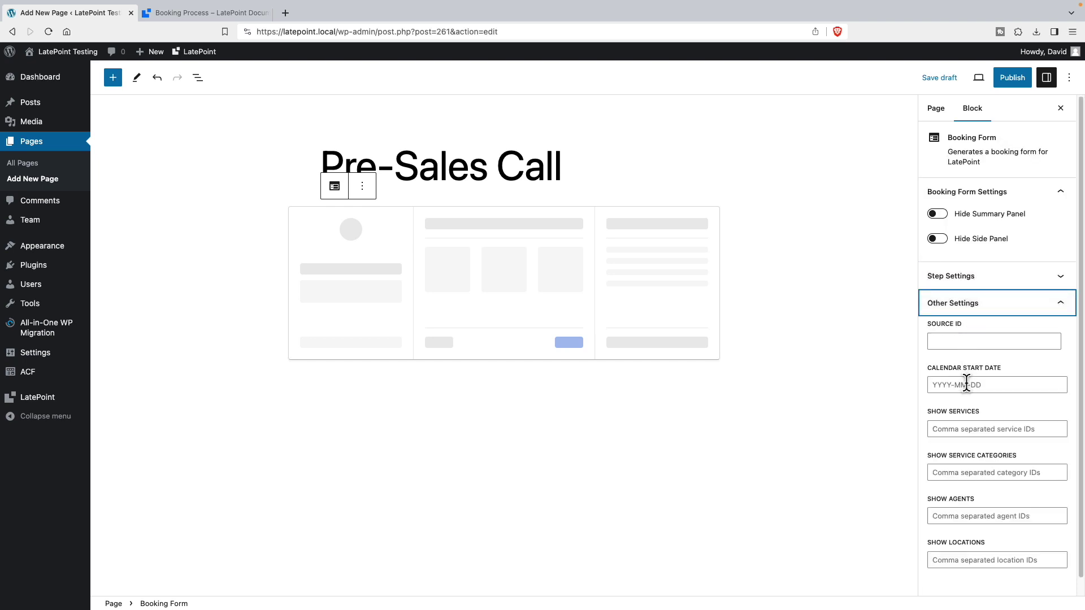
left_click(971, 305)
left_click(976, 334)
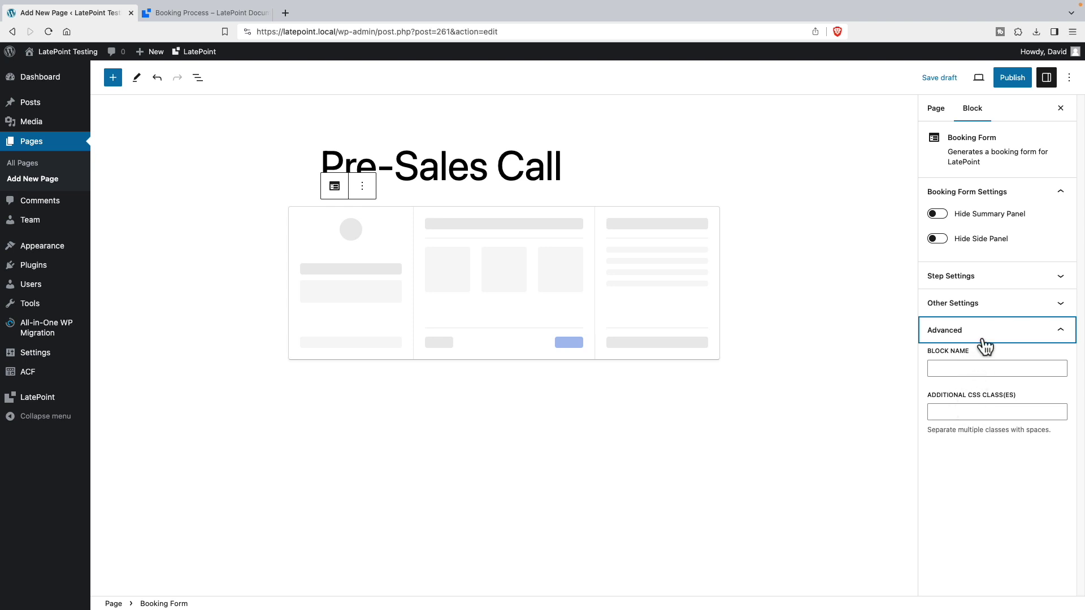
Publish the Pre-Sales Call page and view it live, selecting the Pre-sales call service
left_click(1009, 79)
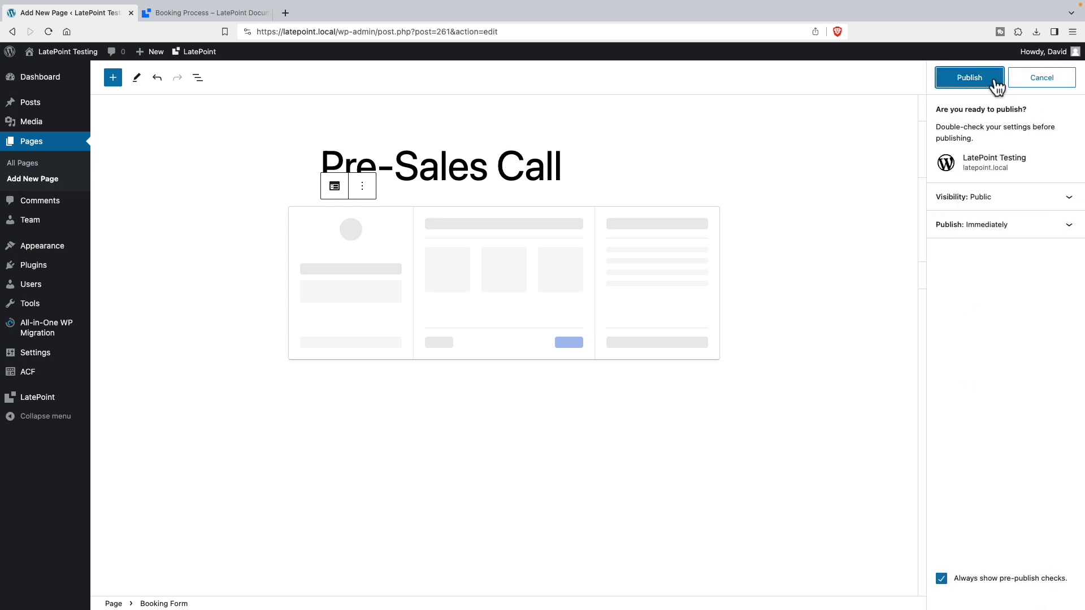
left_click(970, 80)
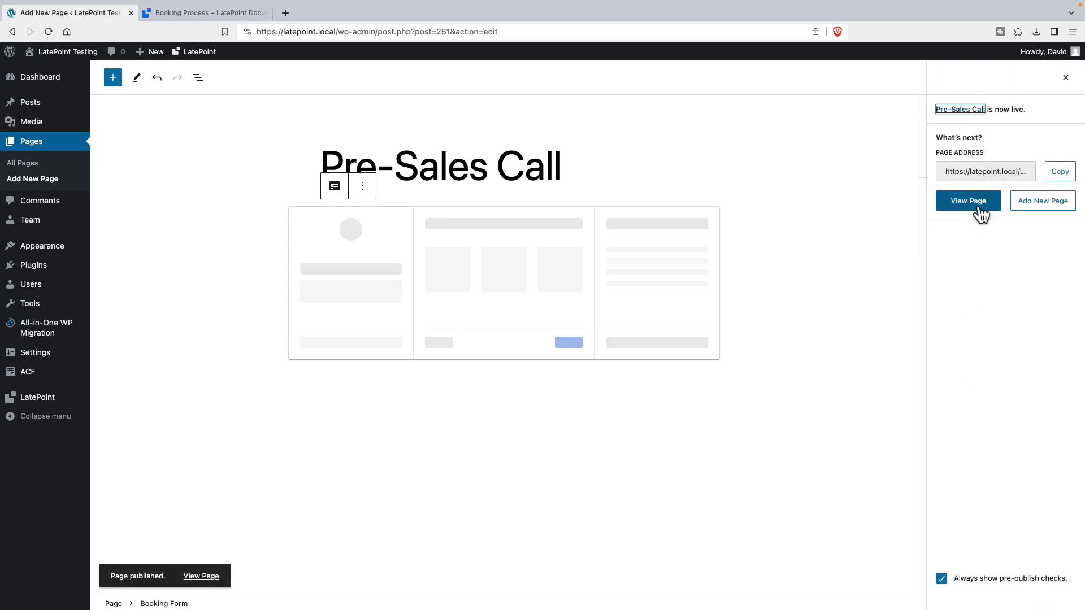
left_click(976, 212)
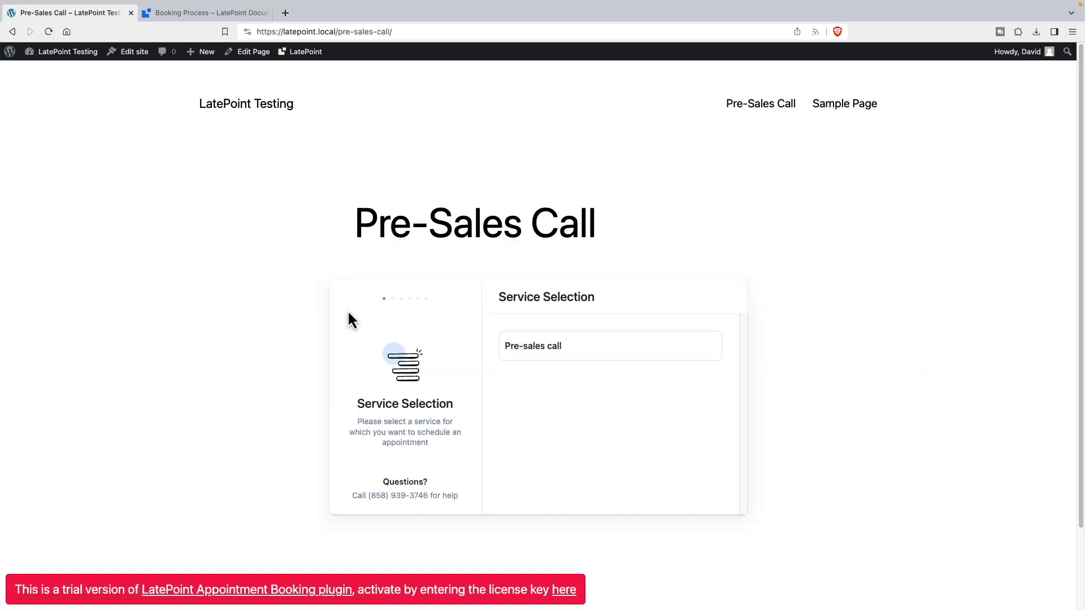
left_click(590, 351)
Choose the Pre-sales call service, the only agent, November 15 and the 10:00 am slot
left_click(567, 352)
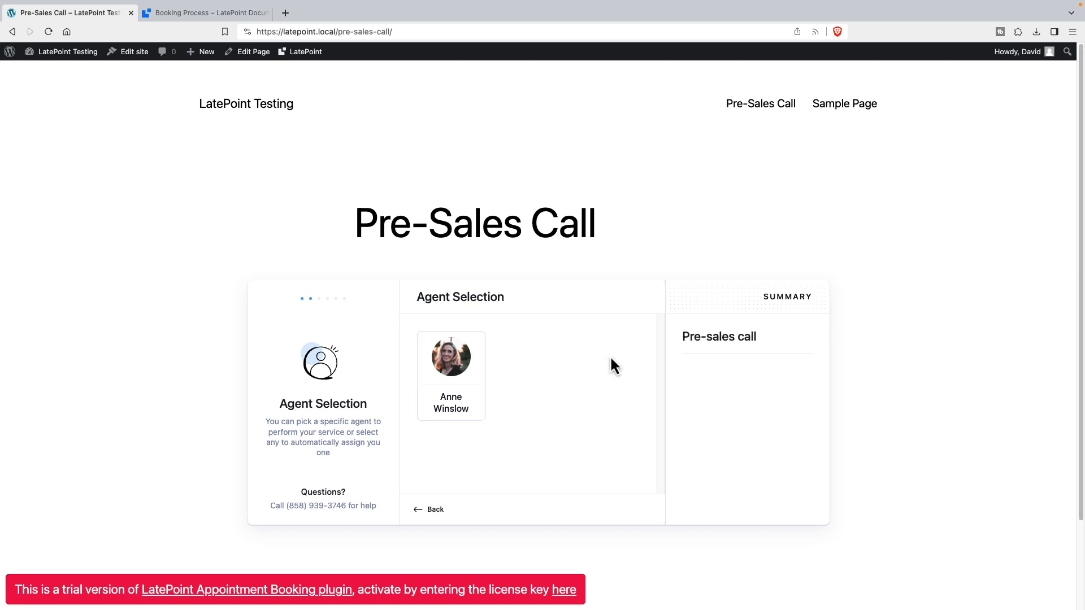
left_click(450, 366)
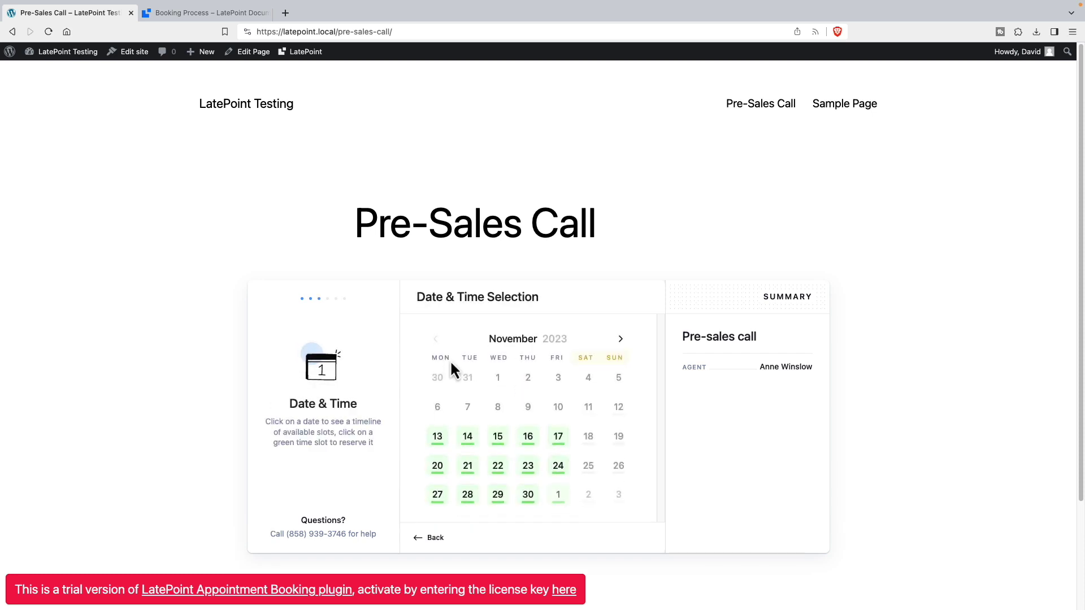
left_click(499, 437)
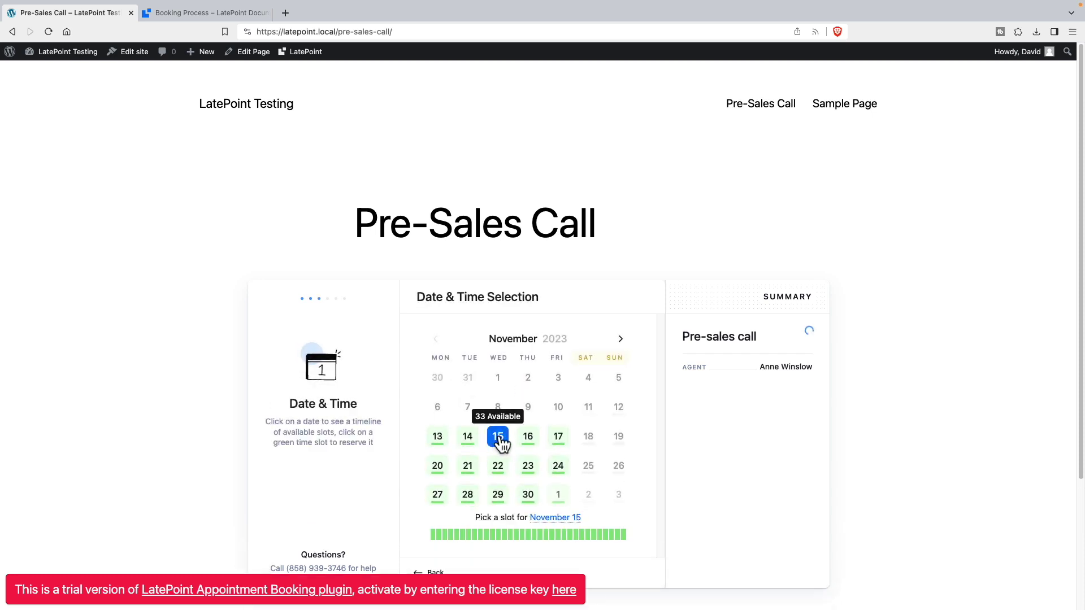
left_click(481, 544)
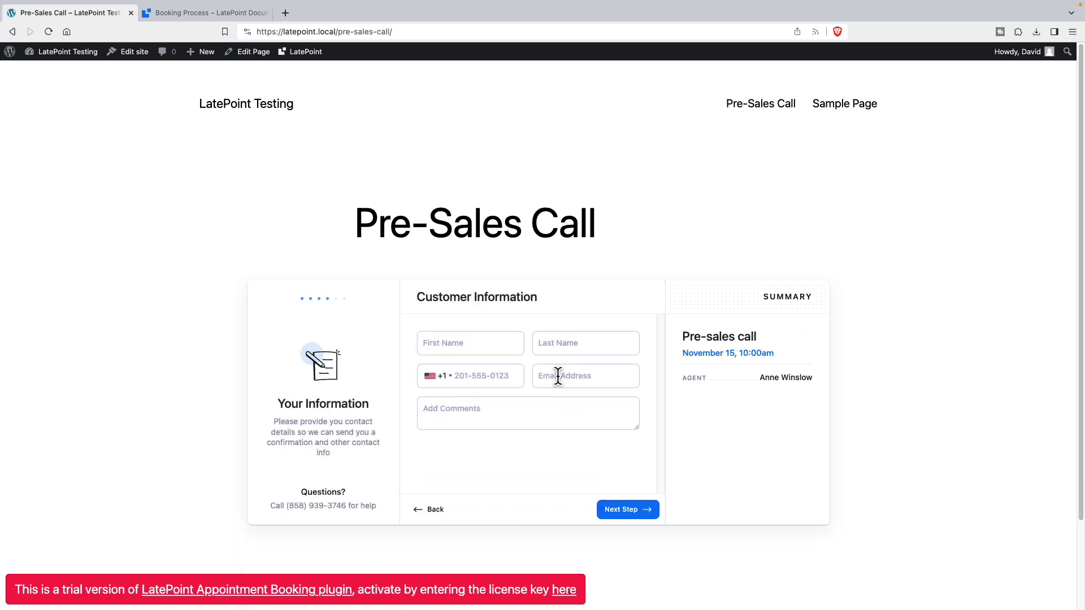
Fill in the customer's first name, last name, phone number and e-mail, then continue to verification
left_click(472, 346)
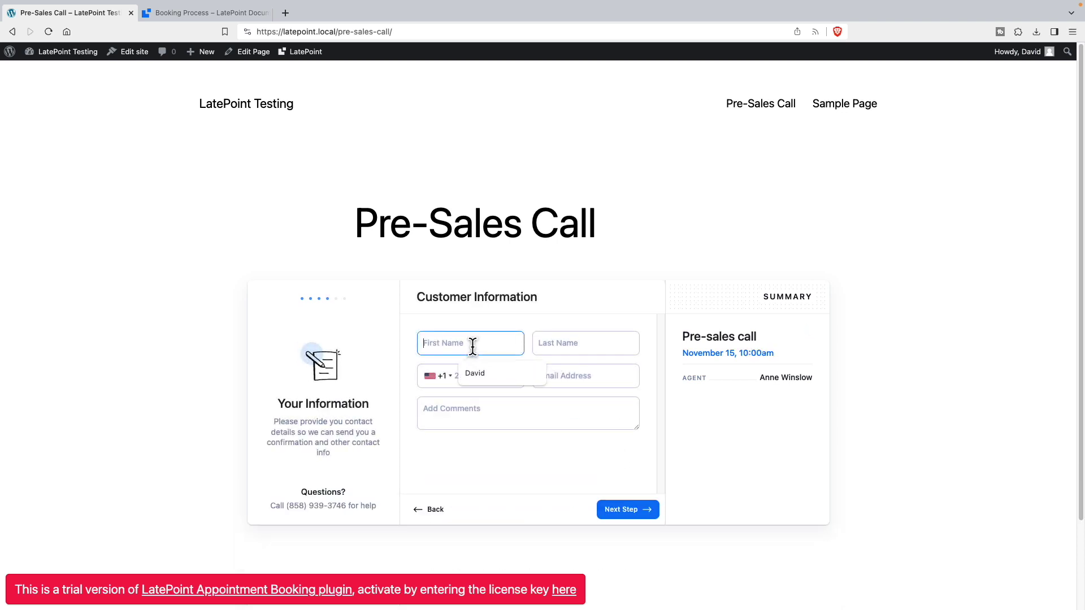
left_click(476, 374)
left_click(562, 344)
left_click(586, 370)
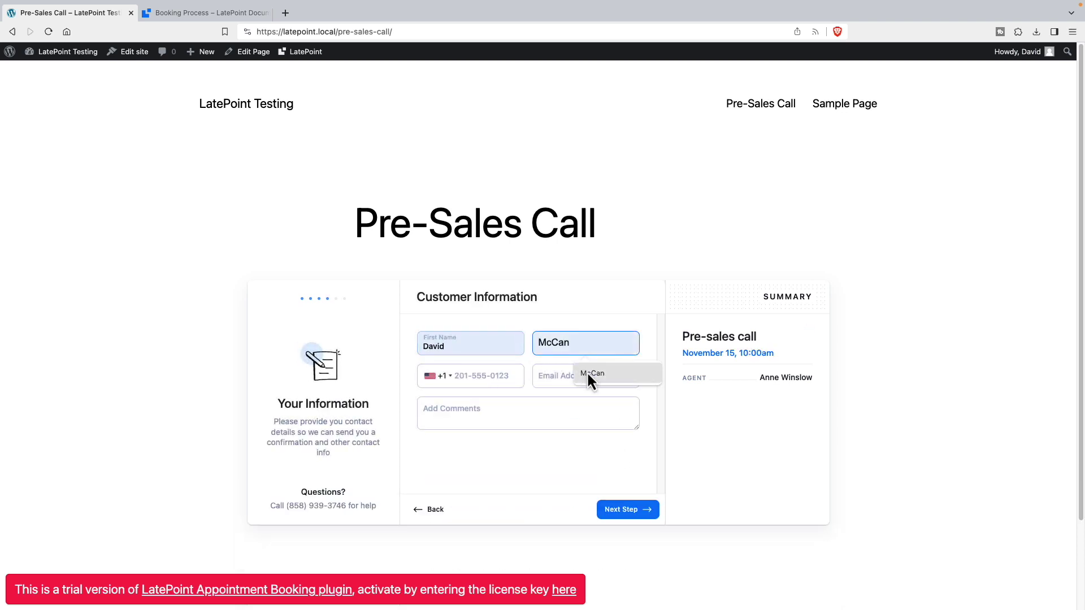
left_click(485, 376)
type("1112223434")
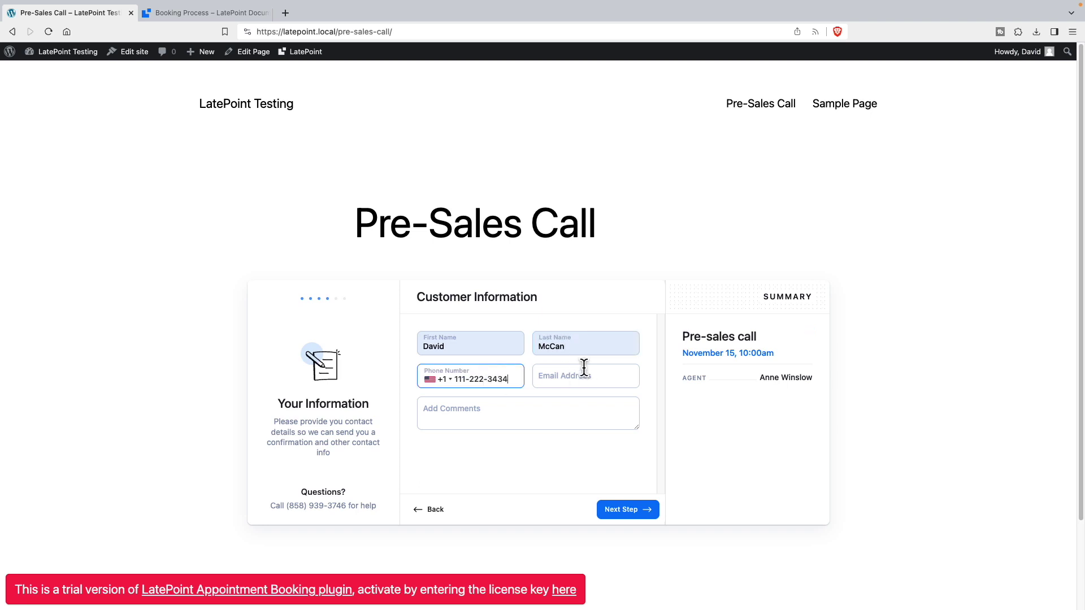
left_click(584, 373)
left_click(598, 407)
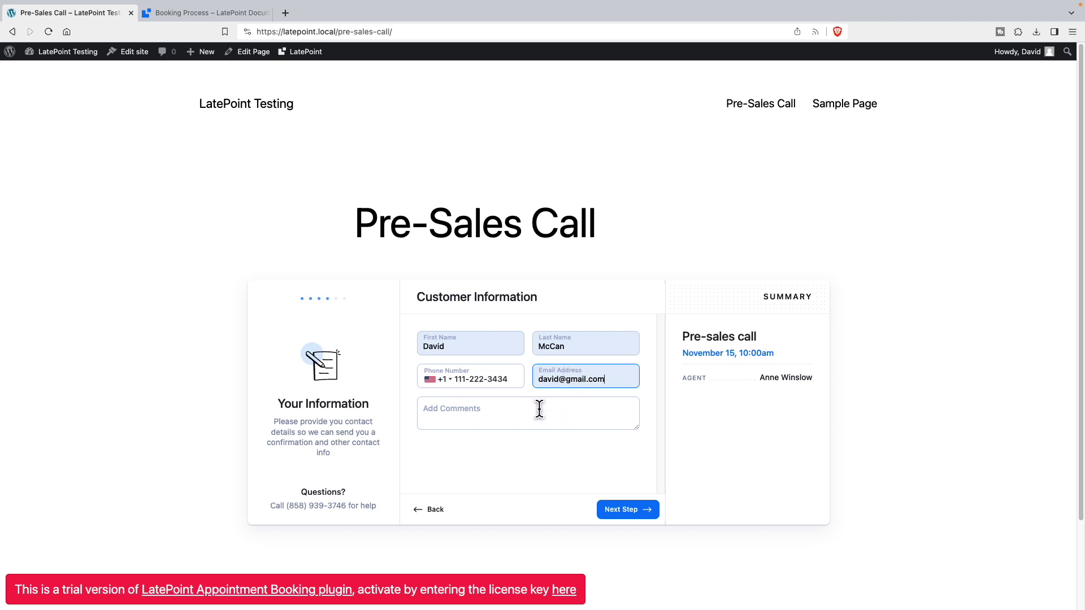
left_click(621, 514)
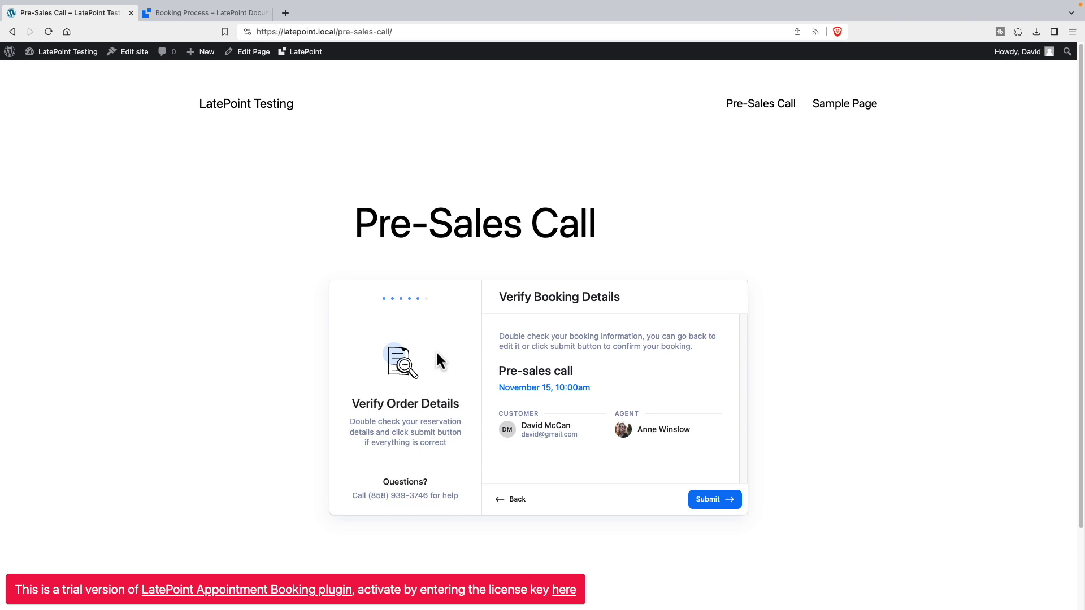
Submit the test booking and go to the LatePoint dashboard
left_click(708, 507)
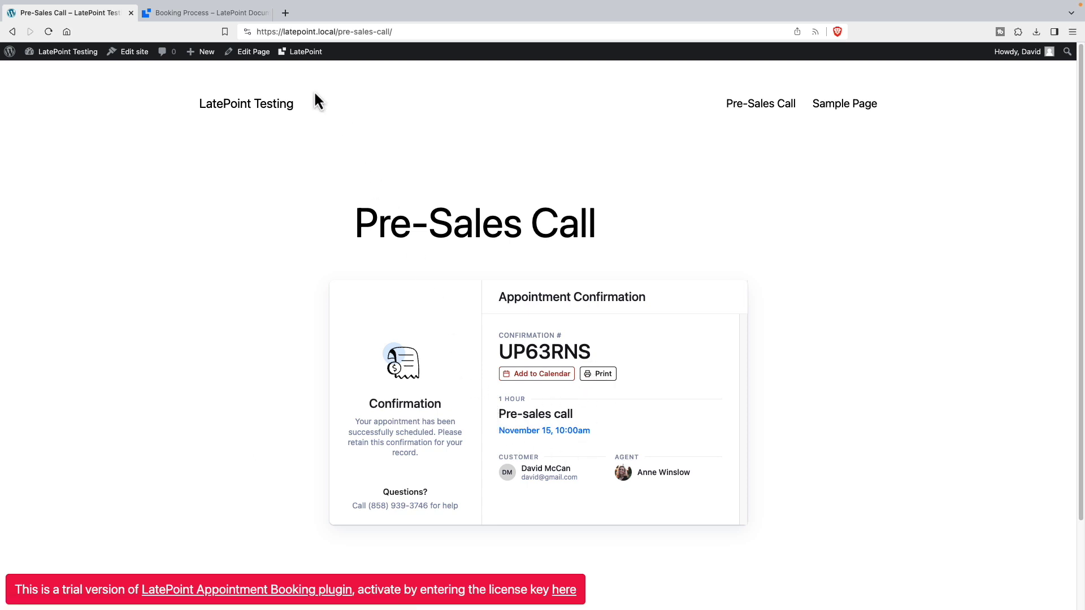
left_click(300, 53)
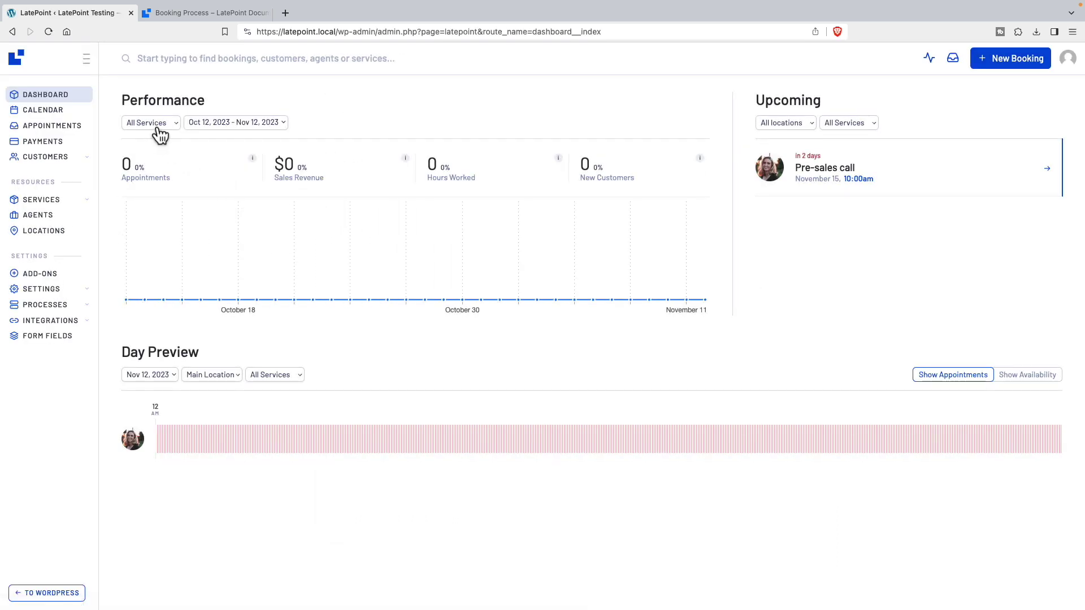
Set the performance range to Nov 1 – Nov 30, 2023 and open the Pre-sales call appointment
left_click(268, 123)
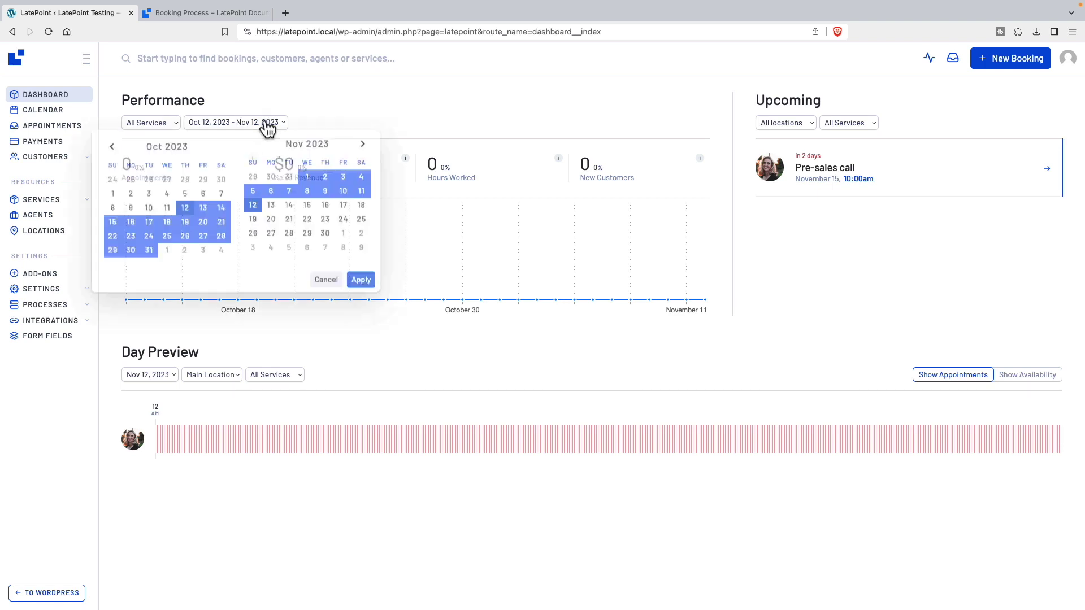
left_click(308, 181)
left_click(324, 237)
left_click(361, 282)
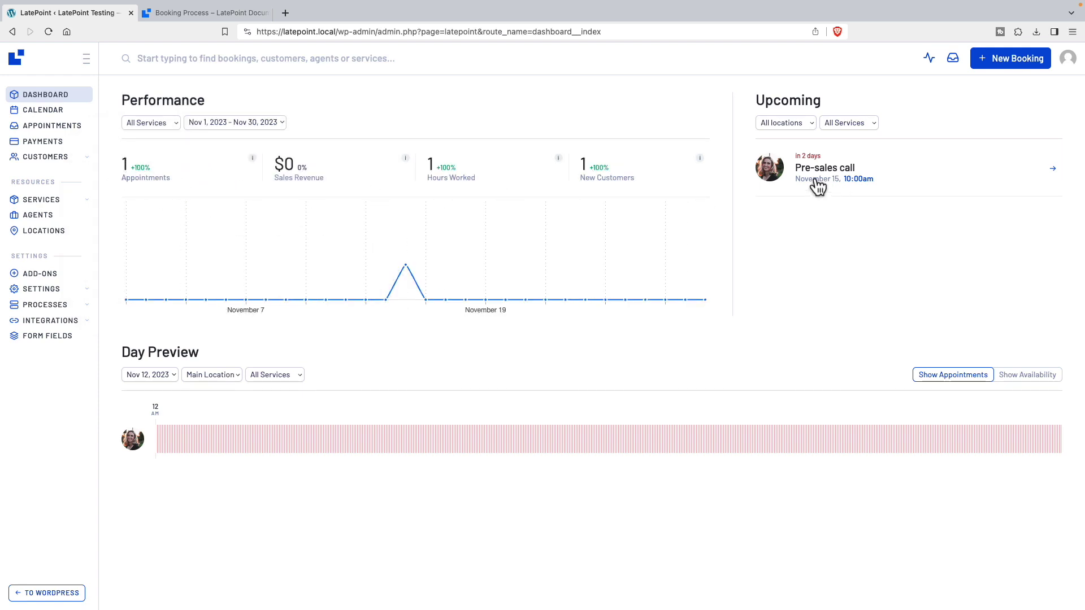
left_click(862, 185)
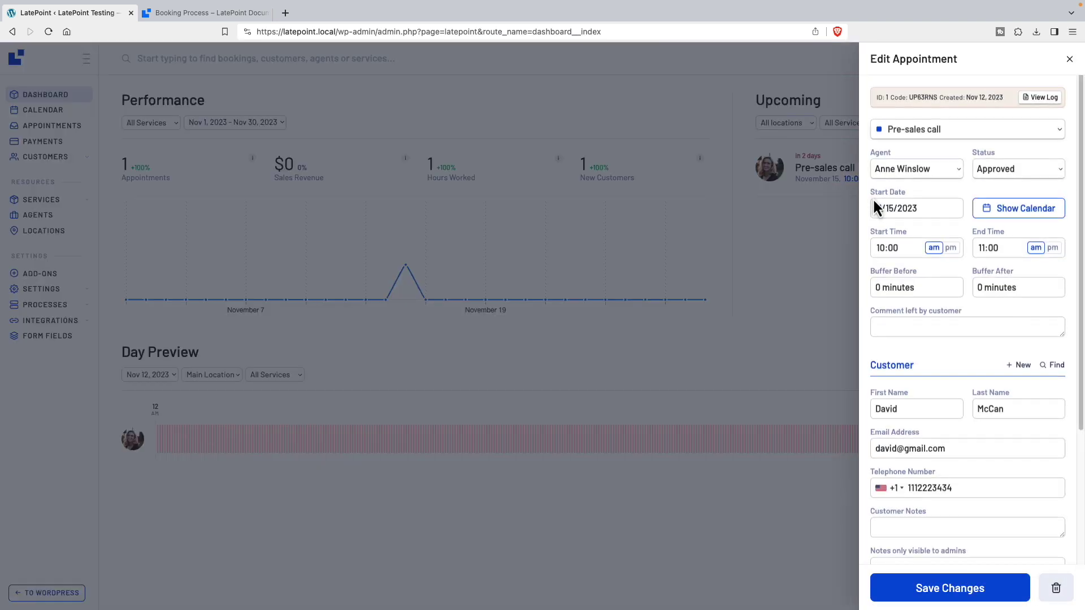